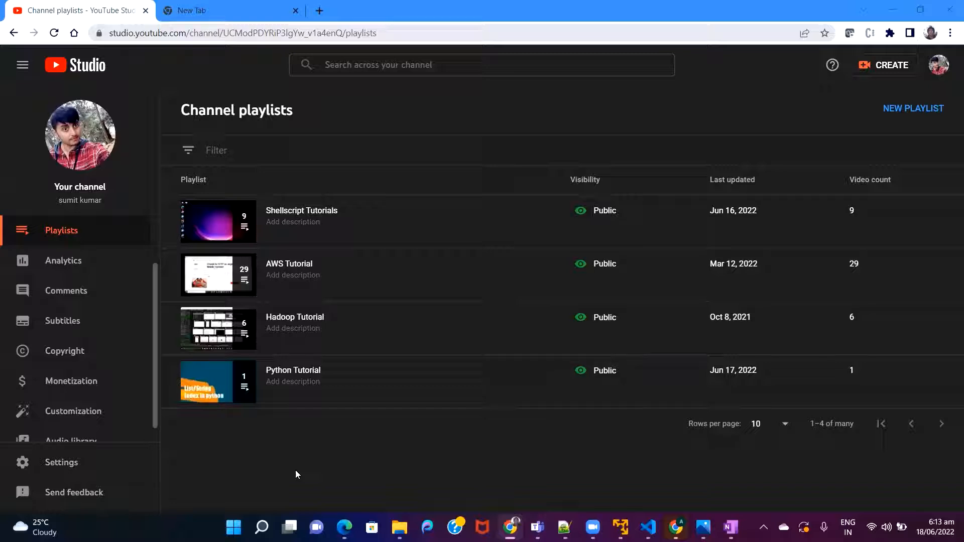
Search Google for "install anaconda on windows" and open the Anaconda Documentation page on installing on Windows.
left_click(224, 22)
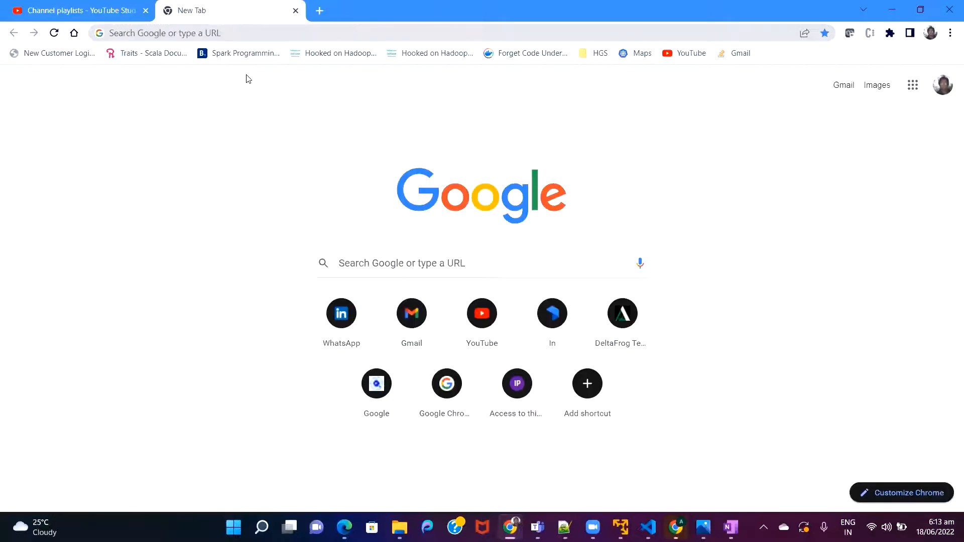
left_click(354, 266)
type("ins")
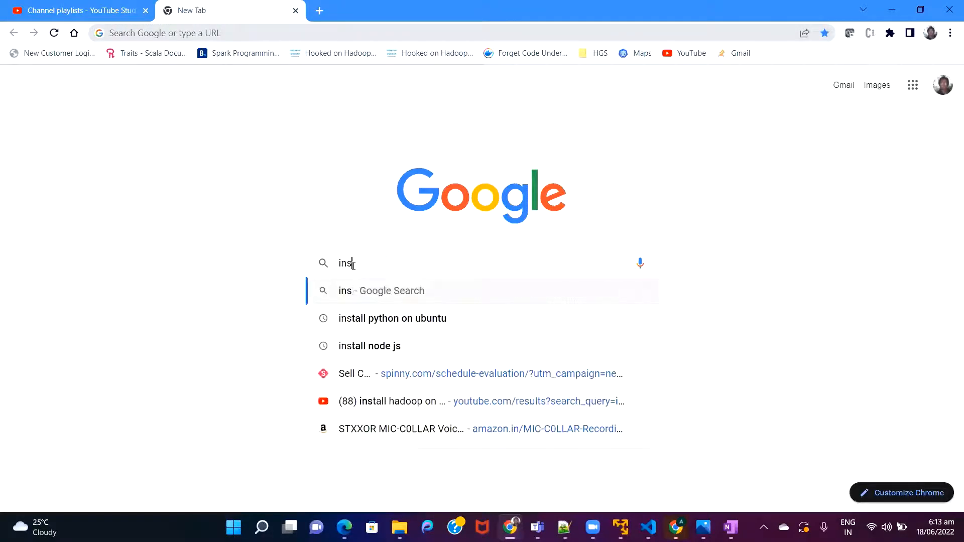
type("tall a")
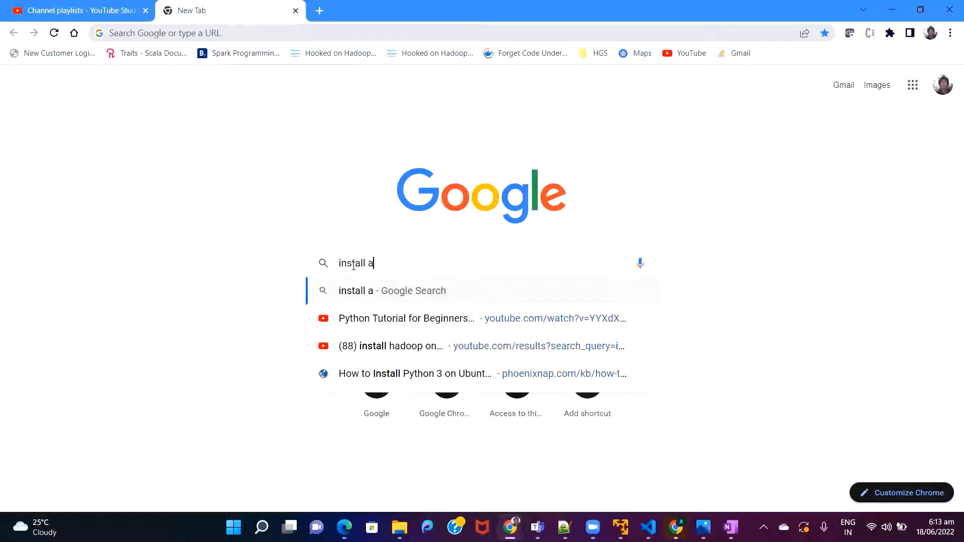
type("naconda o")
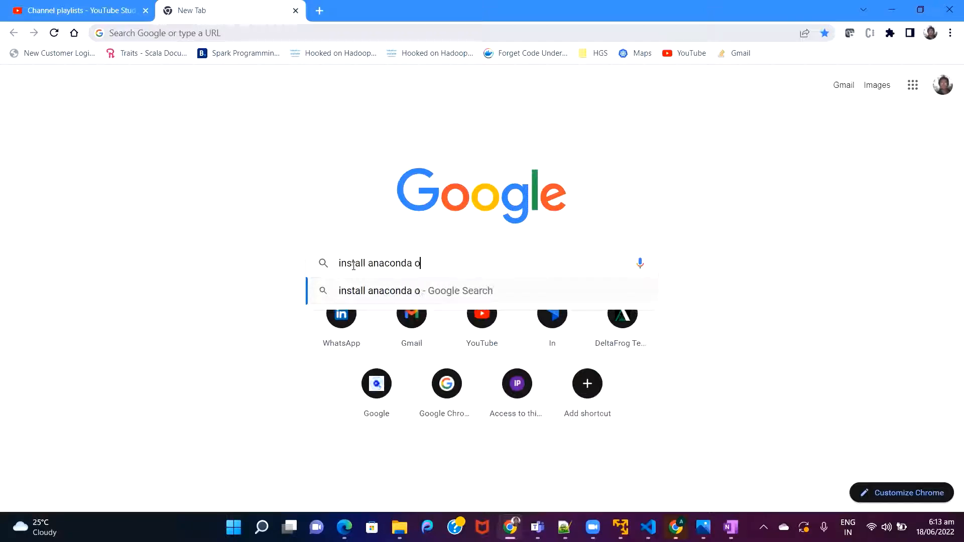
type("n windows")
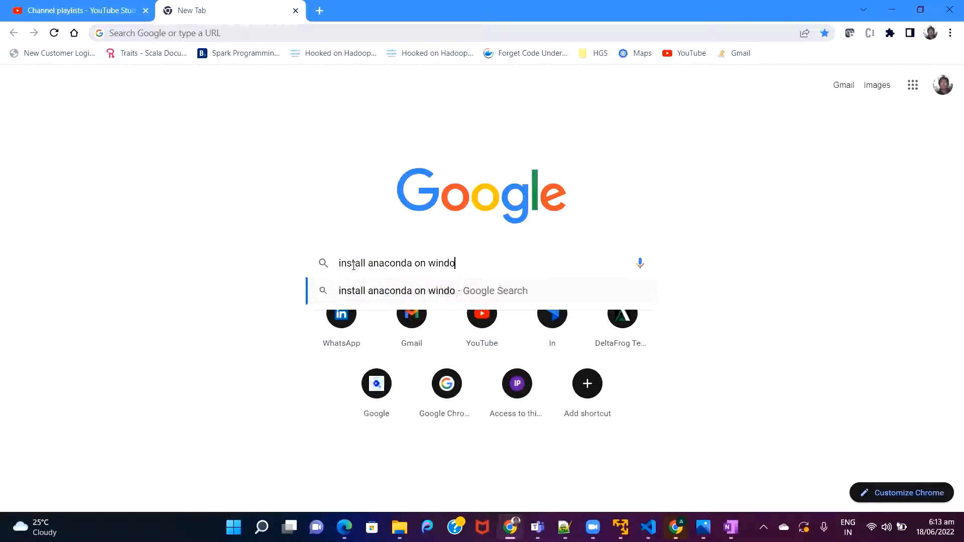
key("Return")
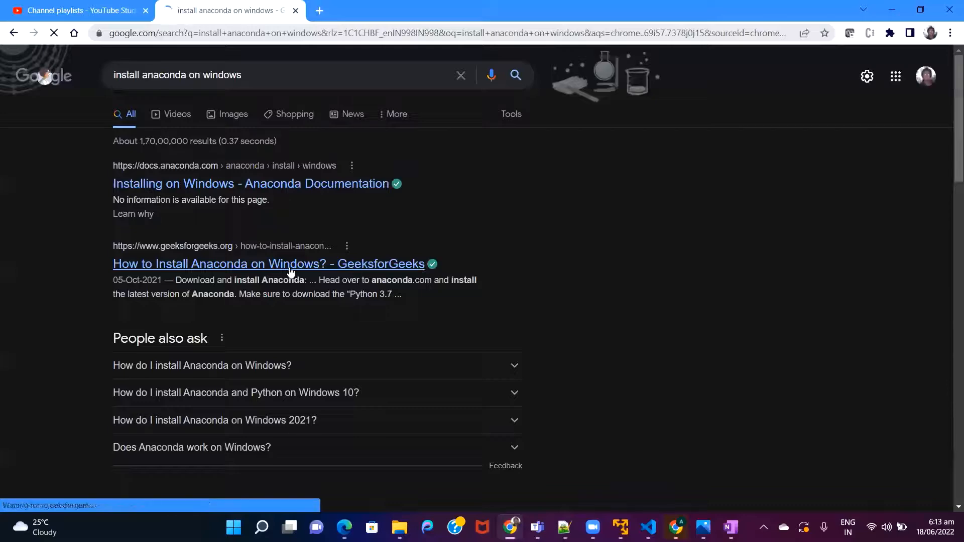
left_click(191, 190)
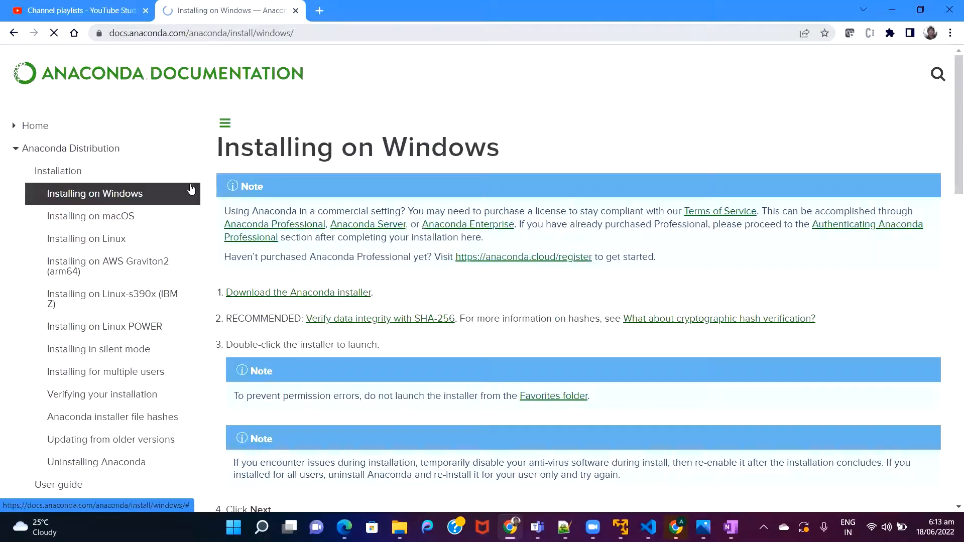
Read through the Windows installation instructions from the installer download to verifying the installation.
scroll(408, 336, "down", 1)
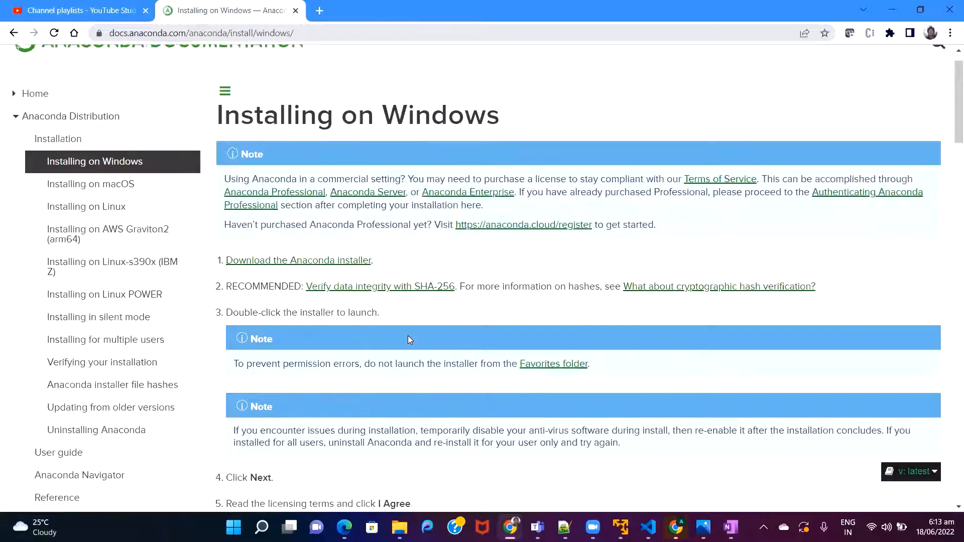
scroll(450, 335, "down", 2)
scroll(451, 336, "down", 1)
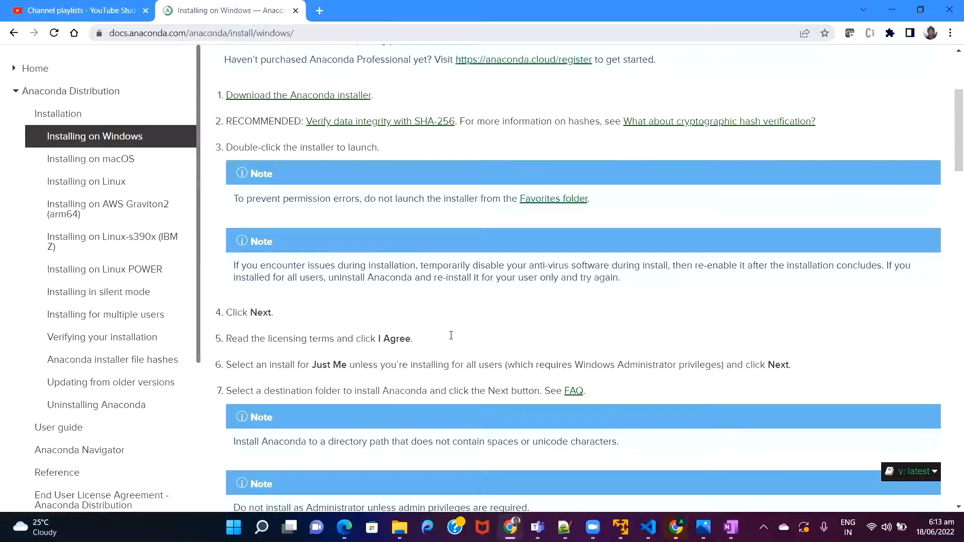
scroll(451, 336, "down", 10)
scroll(452, 340, "down", 10)
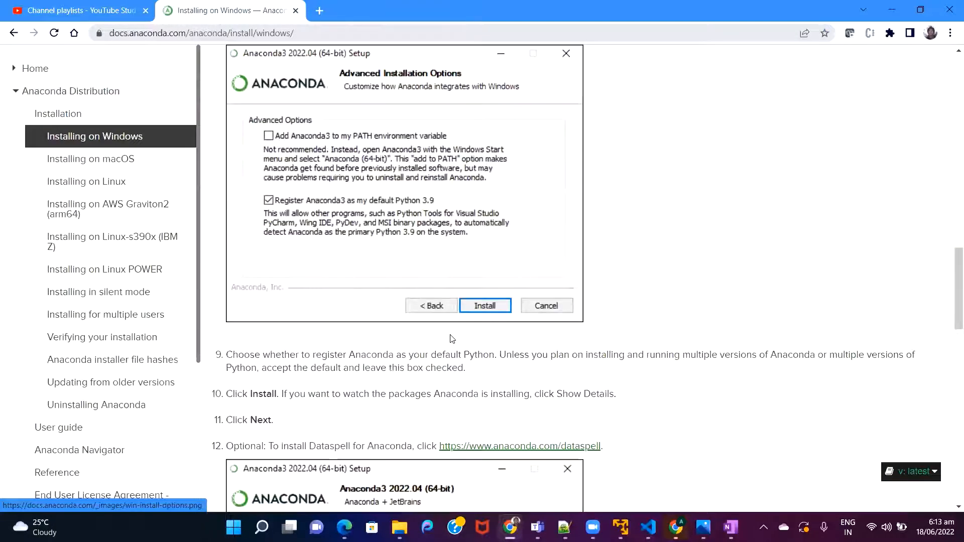
scroll(452, 339, "down", 13)
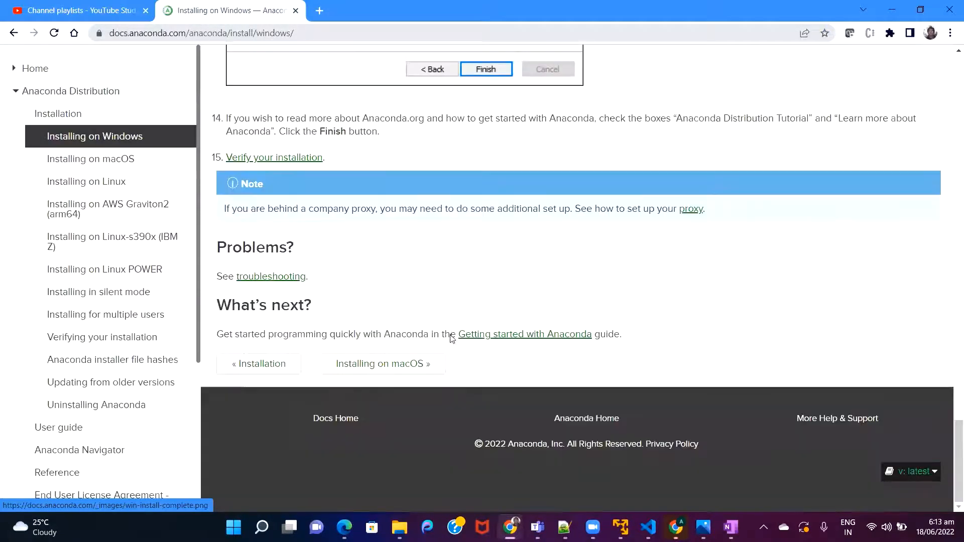
scroll(451, 335, "up", 20)
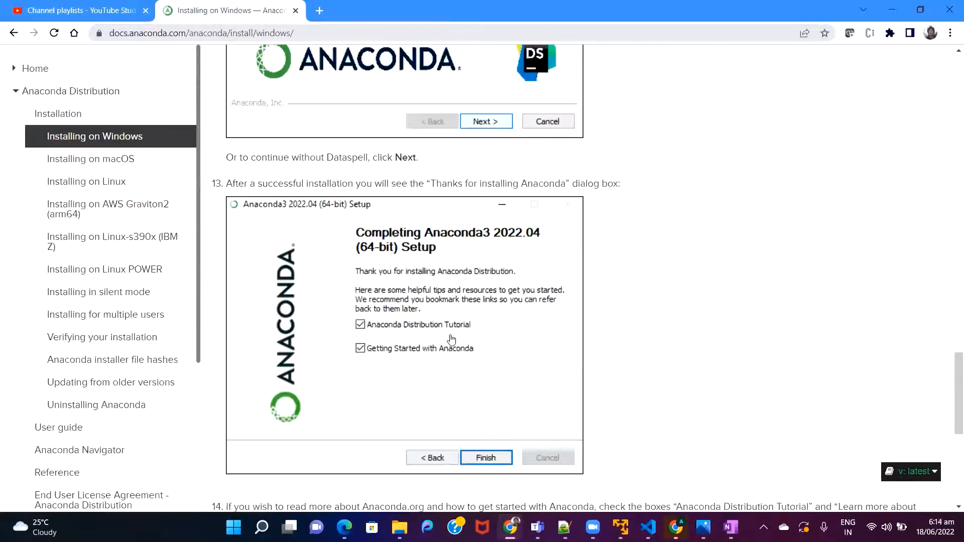
scroll(451, 339, "up", 12)
scroll(452, 340, "up", 2)
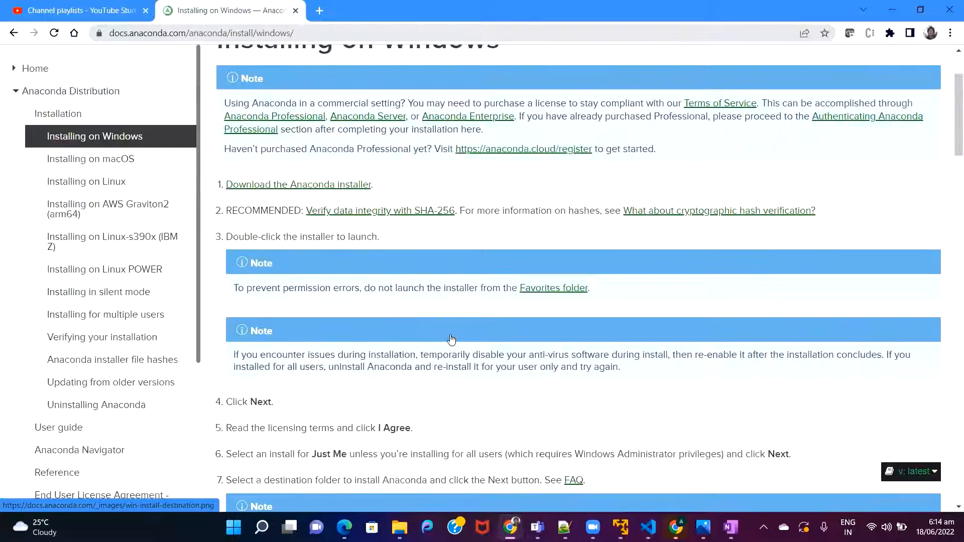
scroll(451, 340, "up", 1)
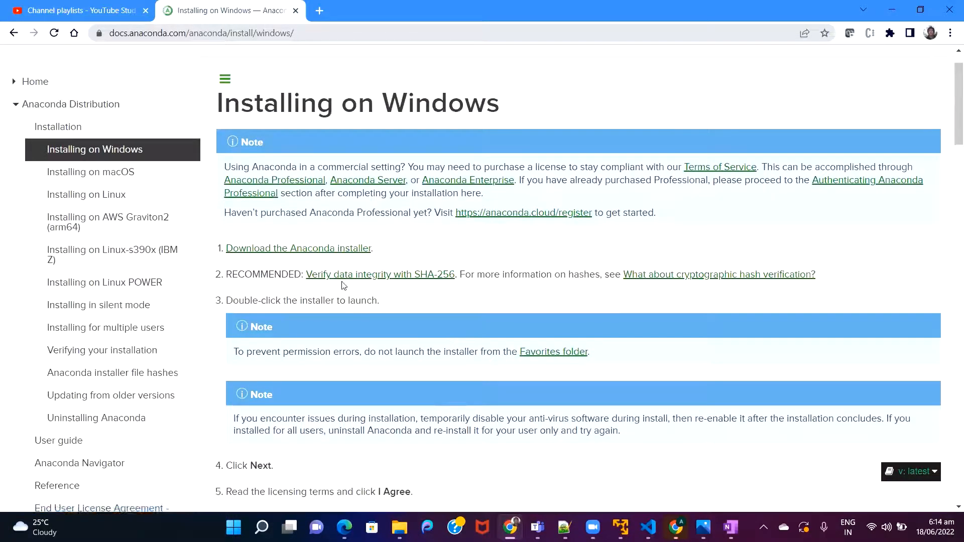
Follow the documentation's installer download link and download the Windows Python 3.9 64-Bit Graphical Installer.
left_click(298, 249)
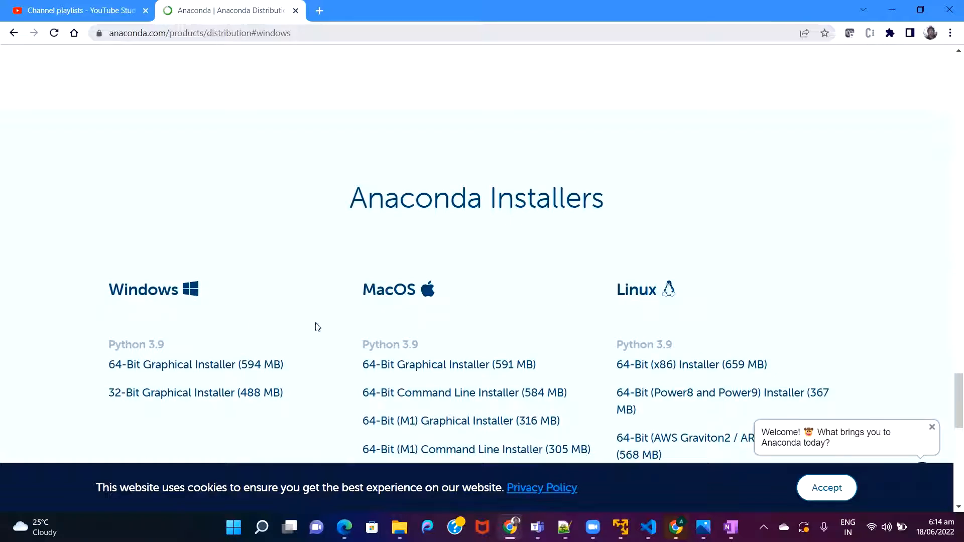
scroll(317, 384, "down", 1)
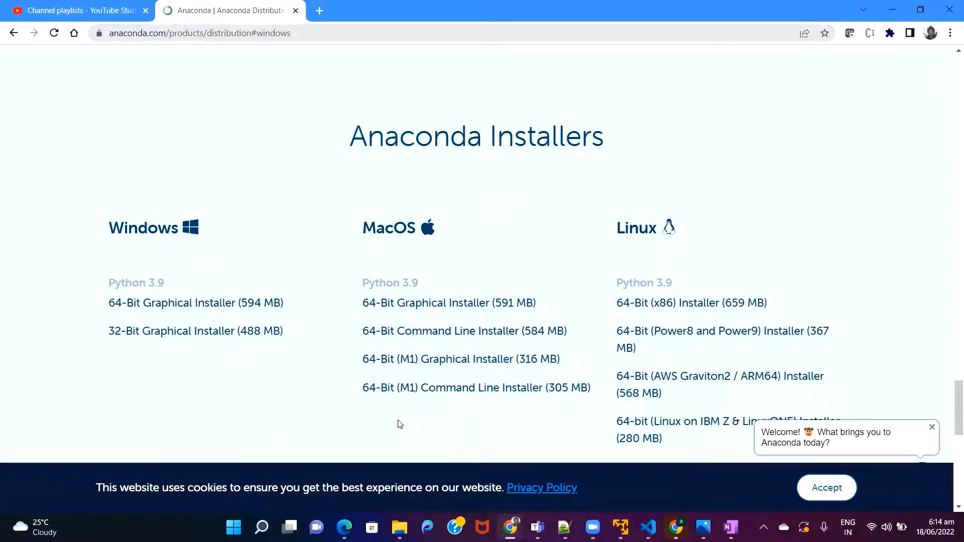
left_click(196, 307)
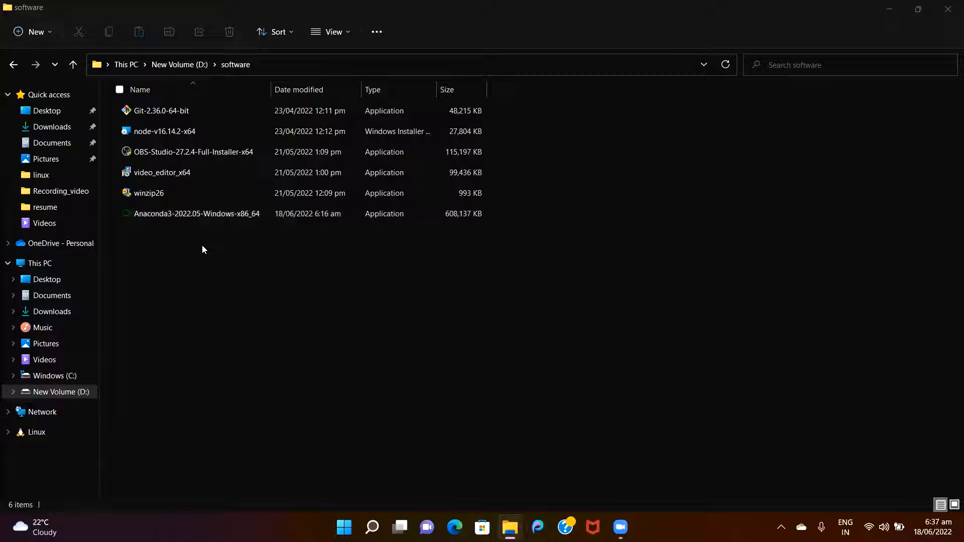
Run Anaconda3-2022.05-Windows-x86_64 from the software folder, accept its license agreement and dismiss the antivirus expiry notice.
double_click(183, 218)
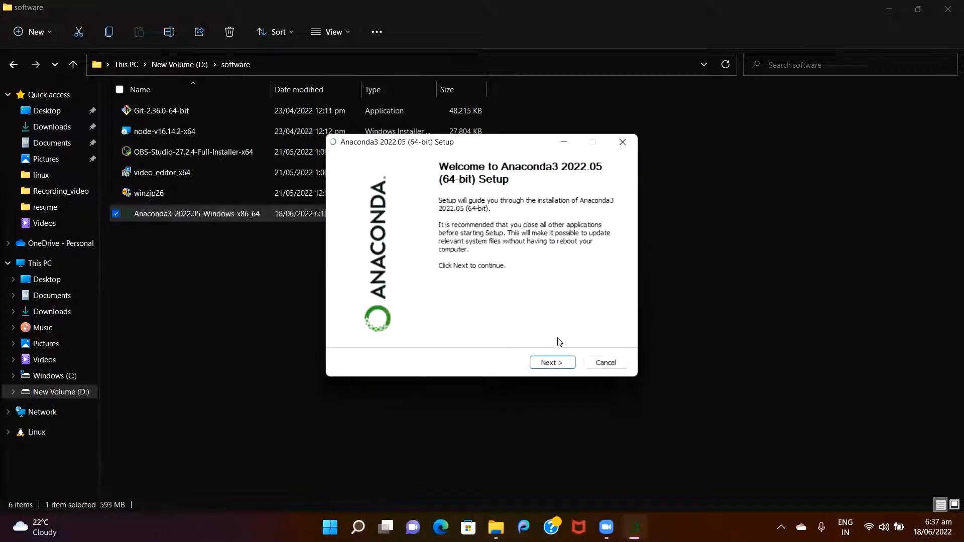
left_click(546, 364)
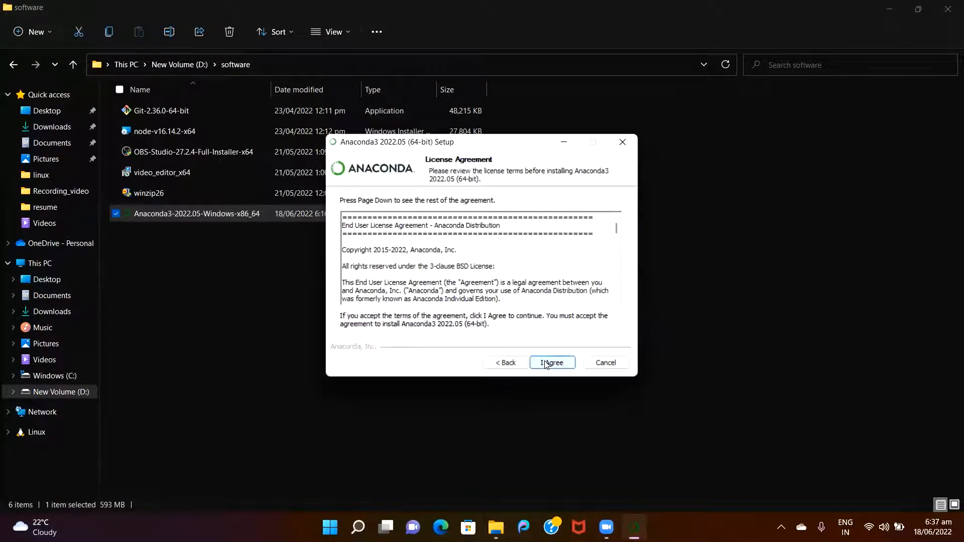
left_click(550, 365)
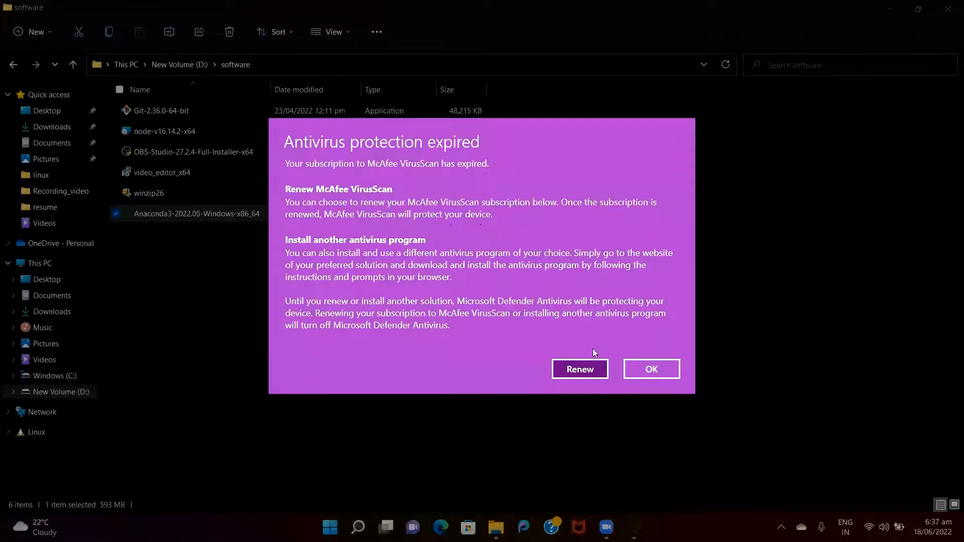
left_click(649, 370)
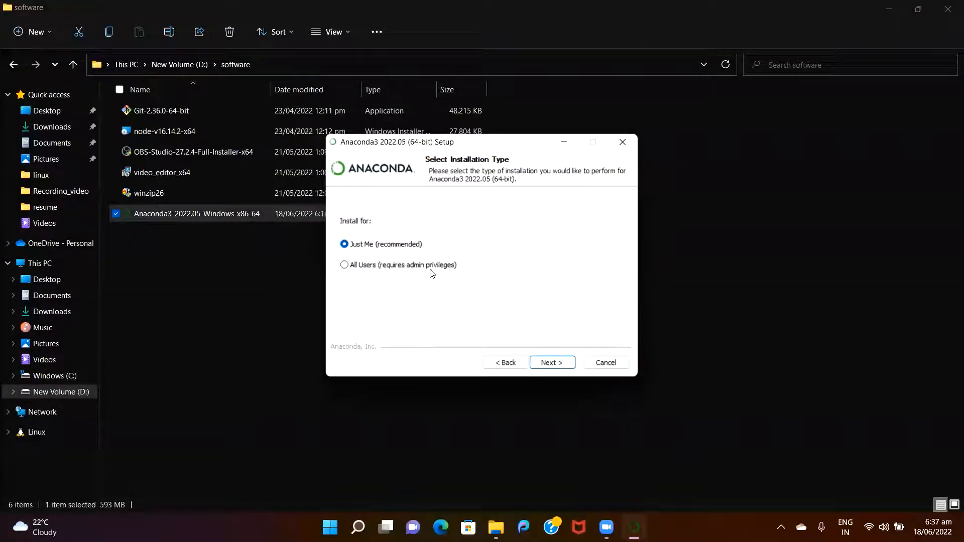
Install Anaconda3 for Just Me in C:\Users\HP\anaconda3, with the option to add it to the PATH environment variable enabled.
left_click(550, 363)
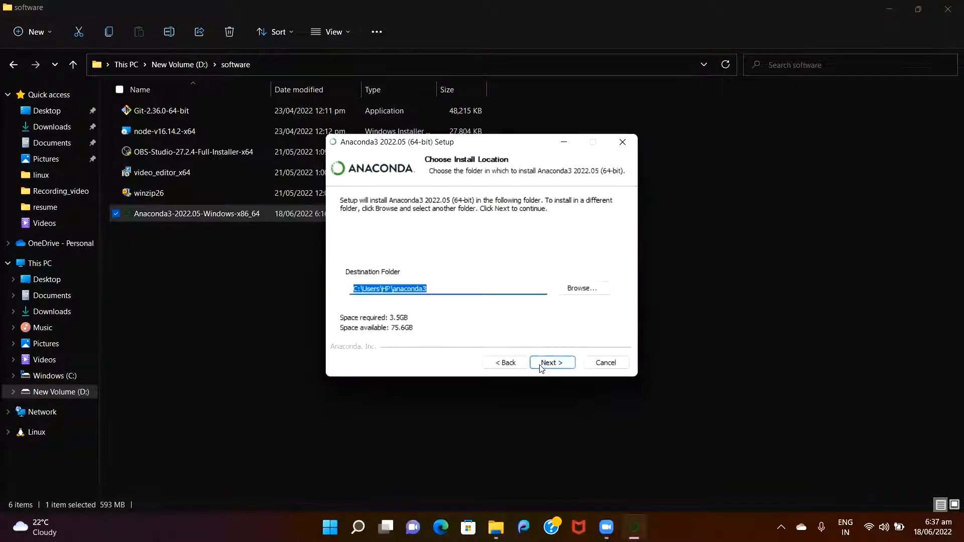
left_click(560, 368)
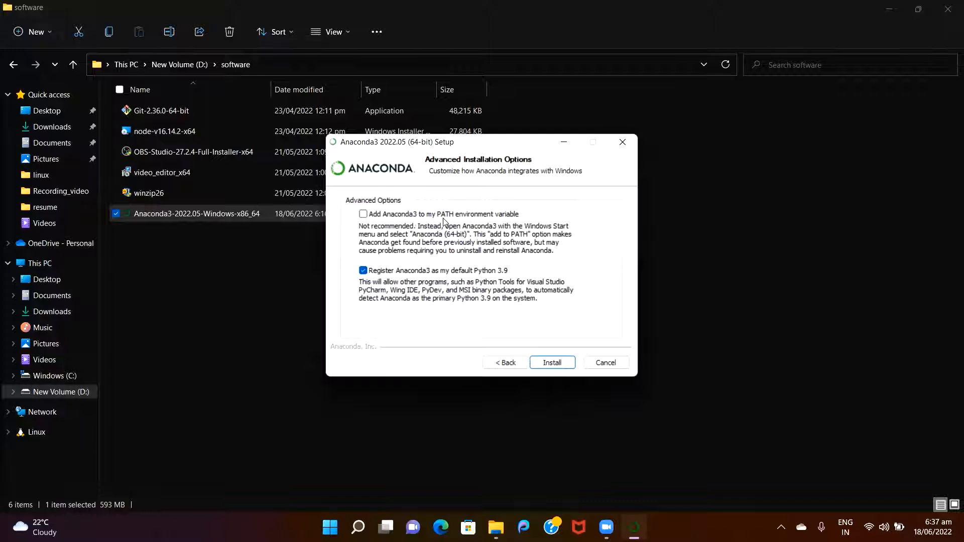
left_click(363, 214)
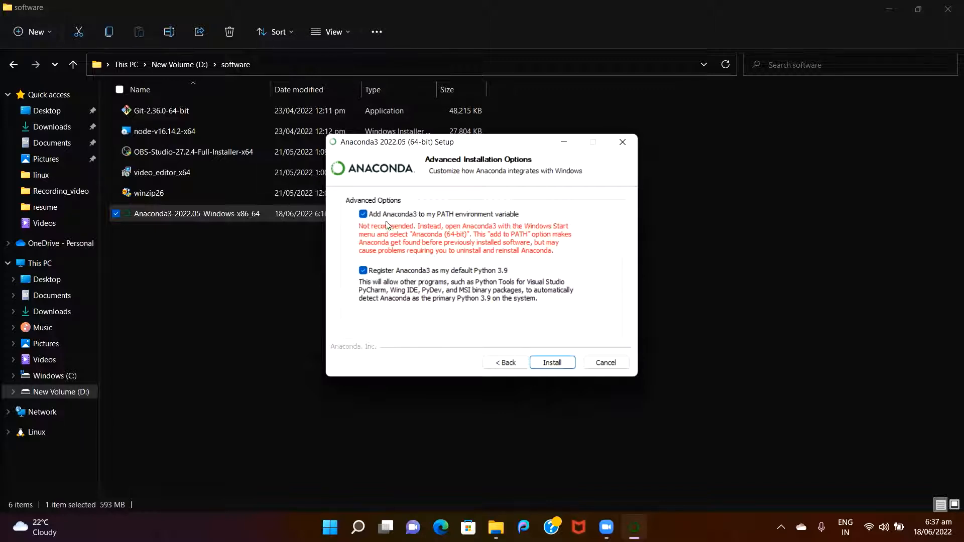
left_click(554, 364)
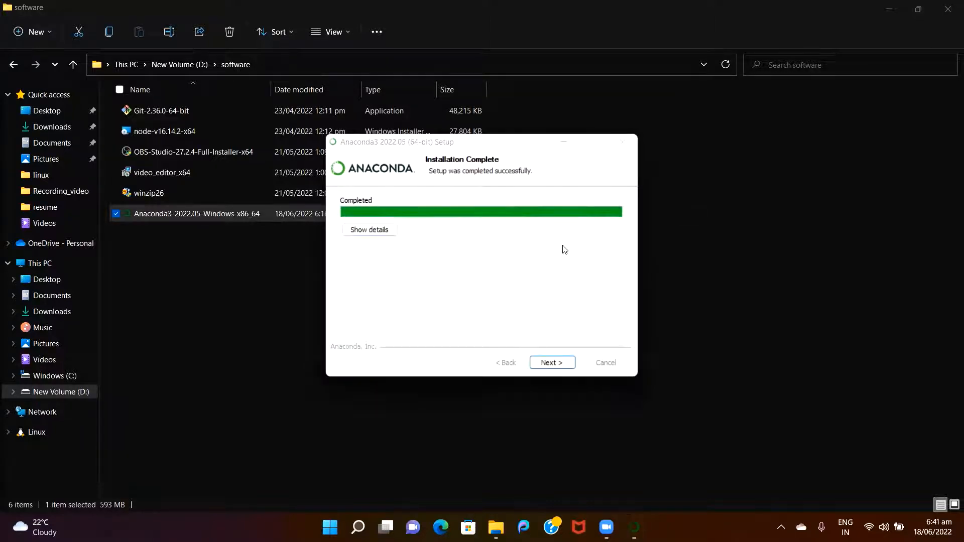
Continue past the completed installation and finish the setup with the Anaconda Distribution Tutorial option cleared.
left_click(551, 363)
left_click(548, 364)
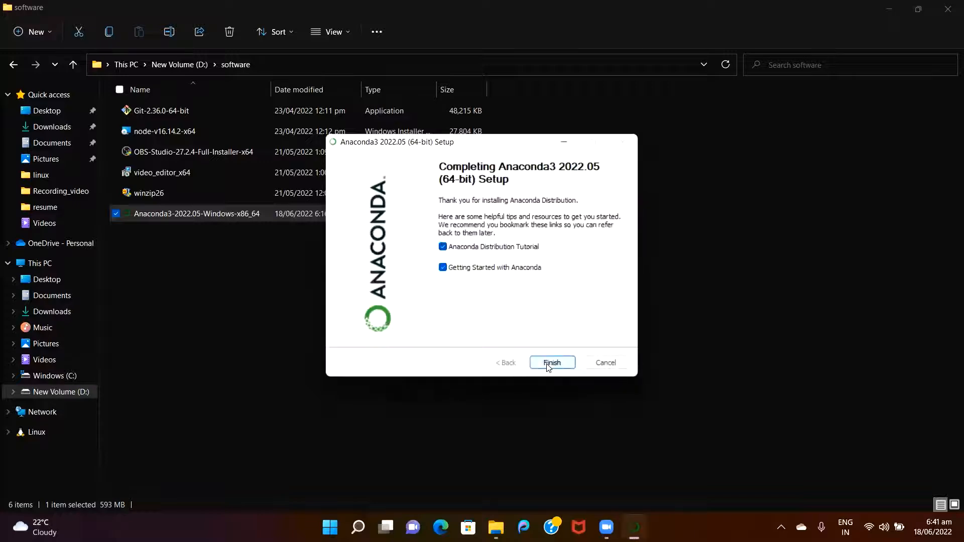
left_click(443, 247)
left_click(543, 364)
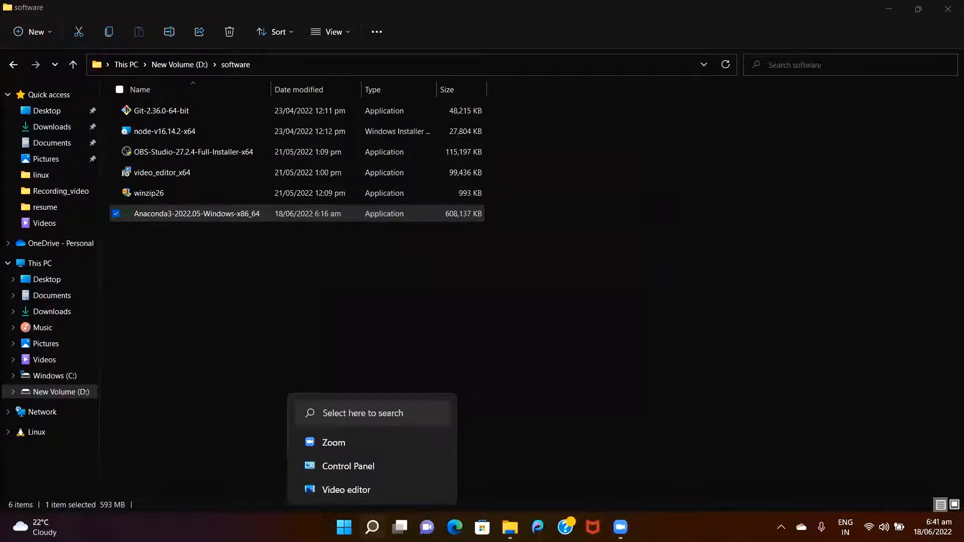
Search Windows for the Spyder (anaconda3) app.
left_click(371, 527)
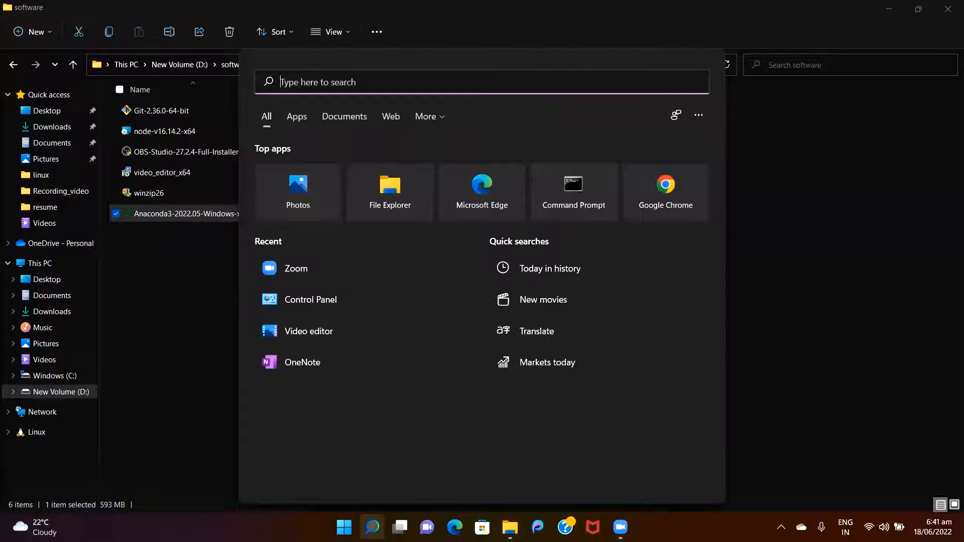
type("spyder (anaconda3")
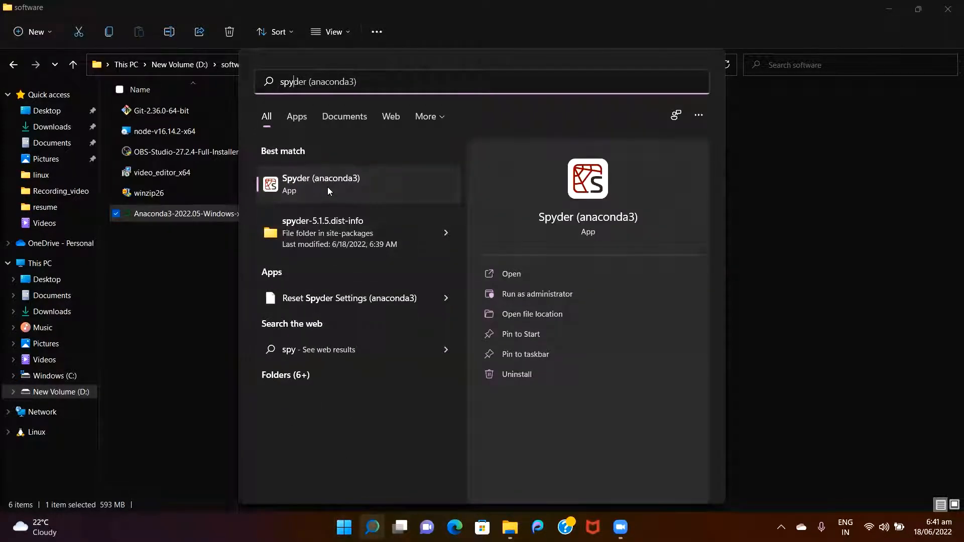
left_click(358, 81)
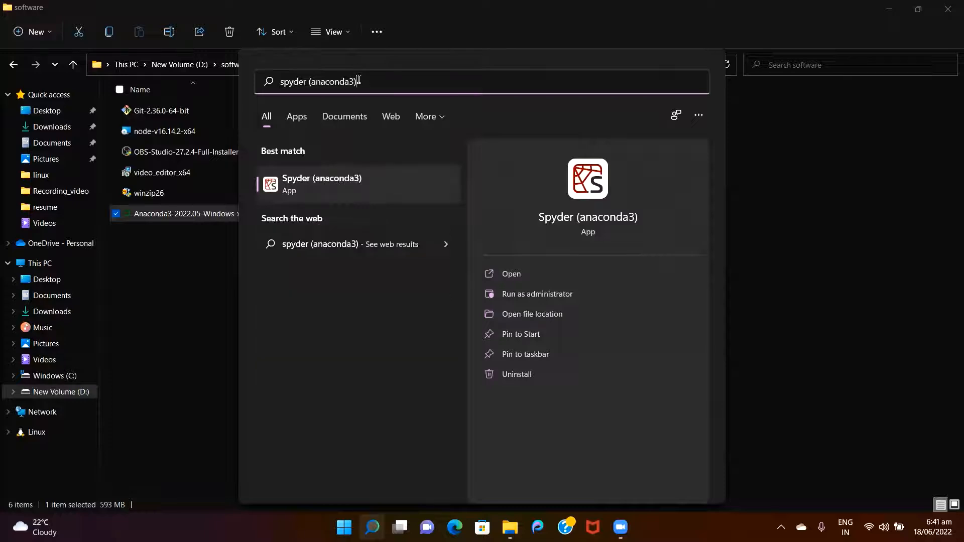
Search Windows for "anaconda" instead, launch Anaconda Navigator (anaconda3) and bring its window to the front.
key("ctrl+a")
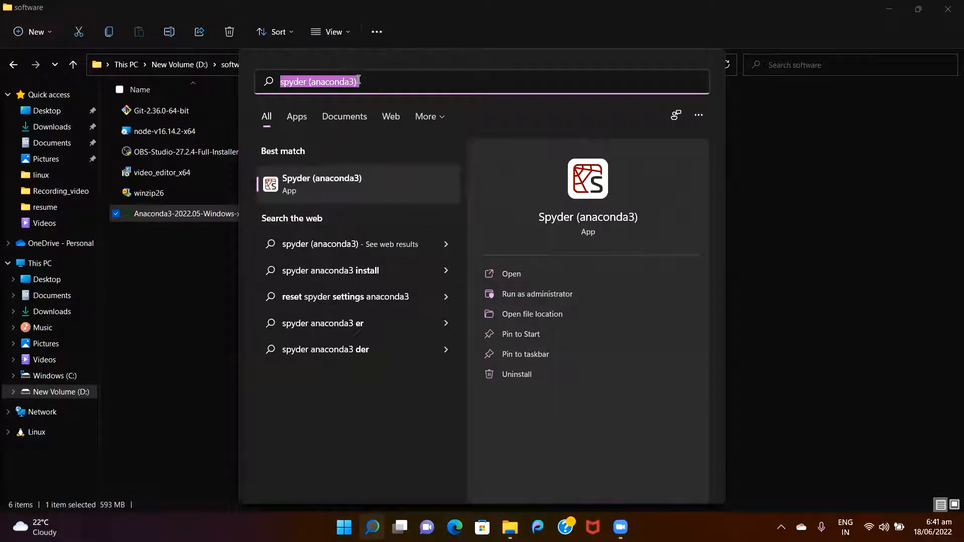
type("anaconda Prompt")
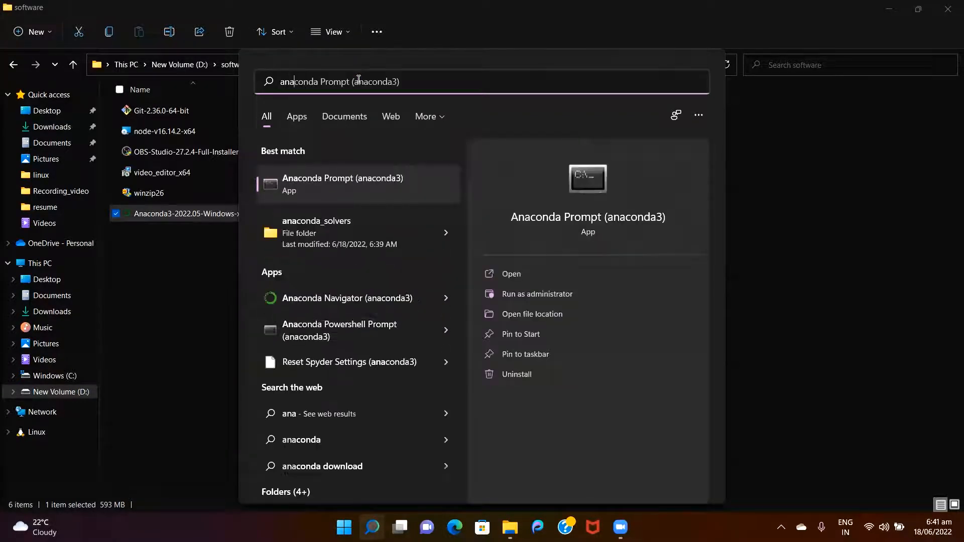
left_click(344, 301)
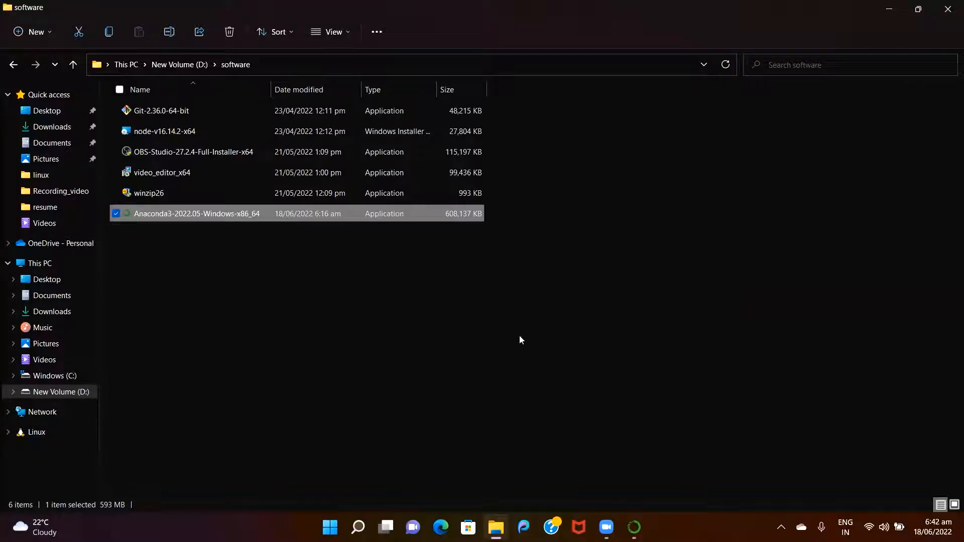
mouse_move(634, 527)
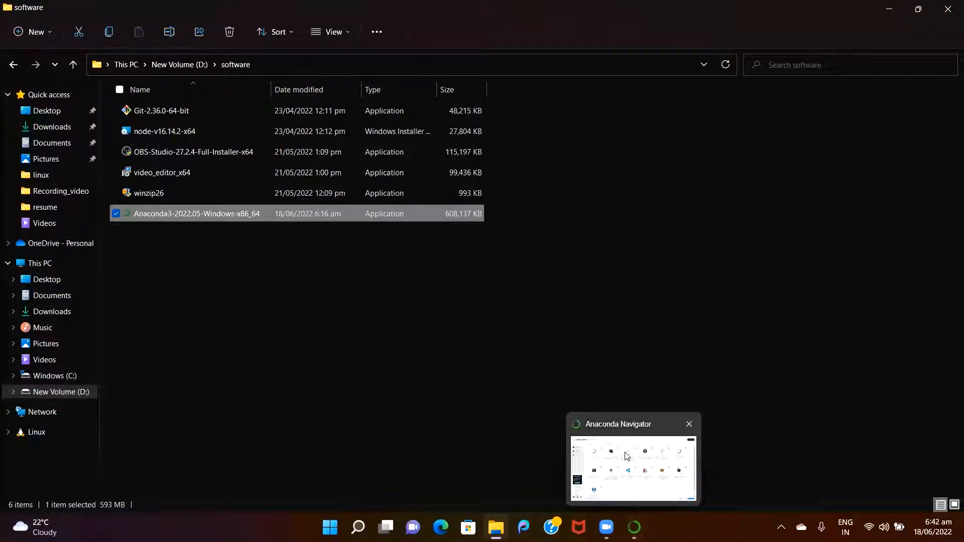
left_click(625, 455)
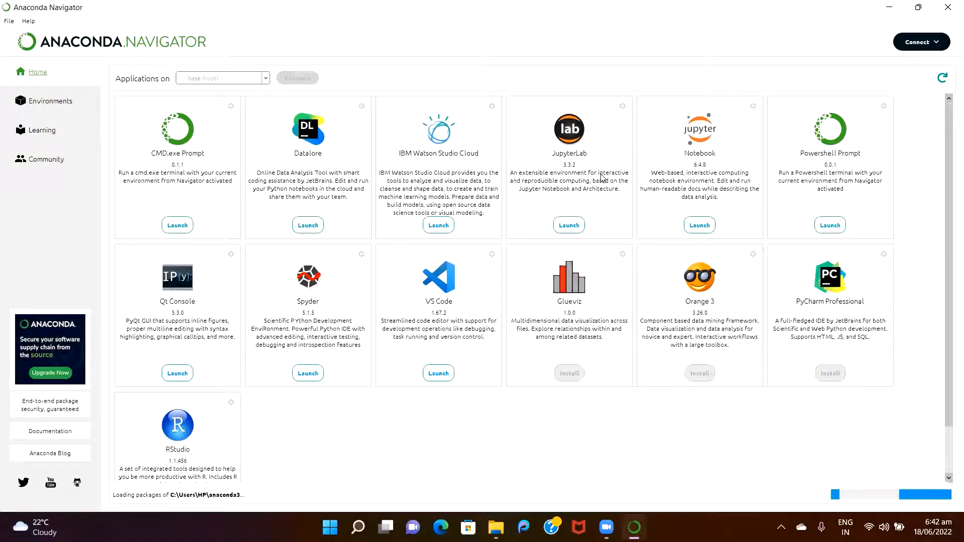
Close the Anaconda Navigator update offer and look through all the applications listed for the base (root) environment.
left_click(713, 225)
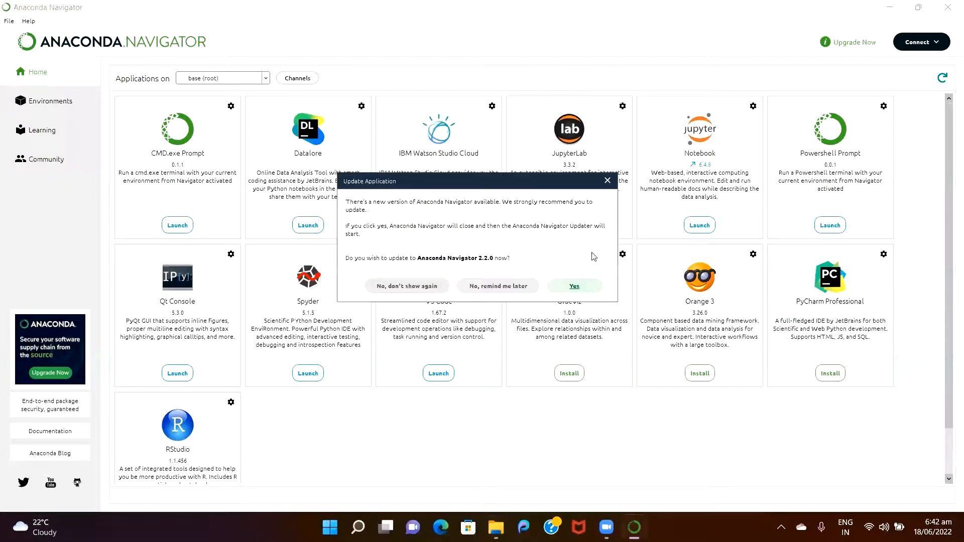
left_click(607, 181)
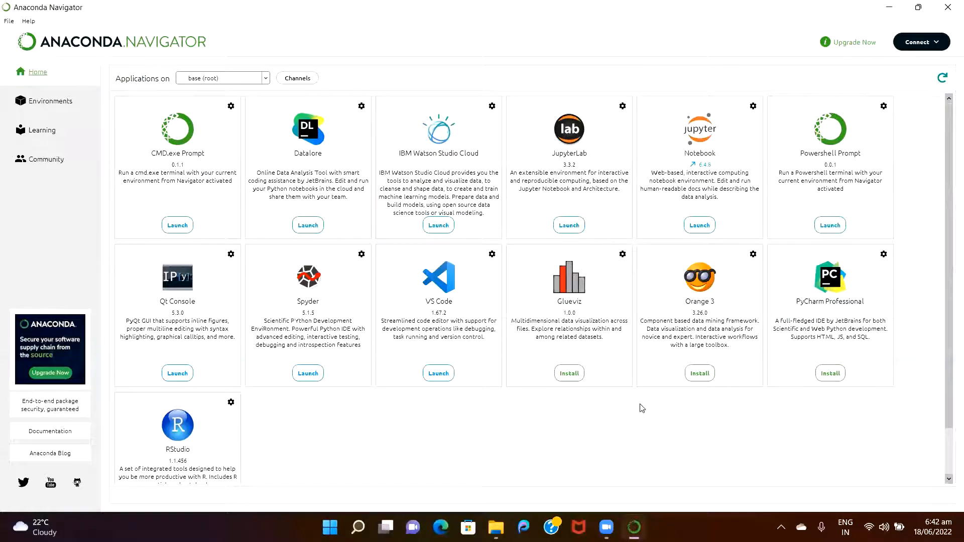
scroll(642, 407, "down", 2)
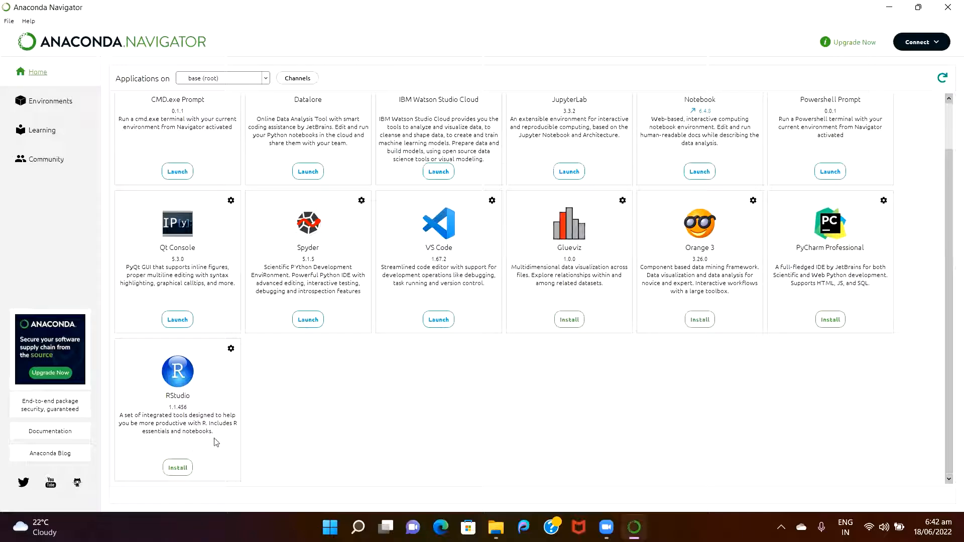
scroll(528, 390, "up", 2)
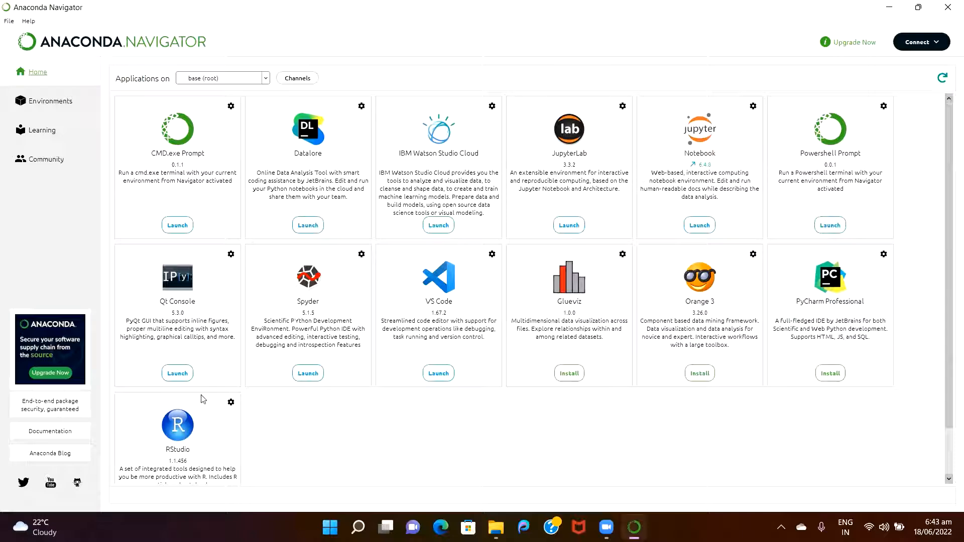
Search Windows for "spy", launch Spyder (anaconda3) and dismiss its offer to install Kite.
left_click(357, 526)
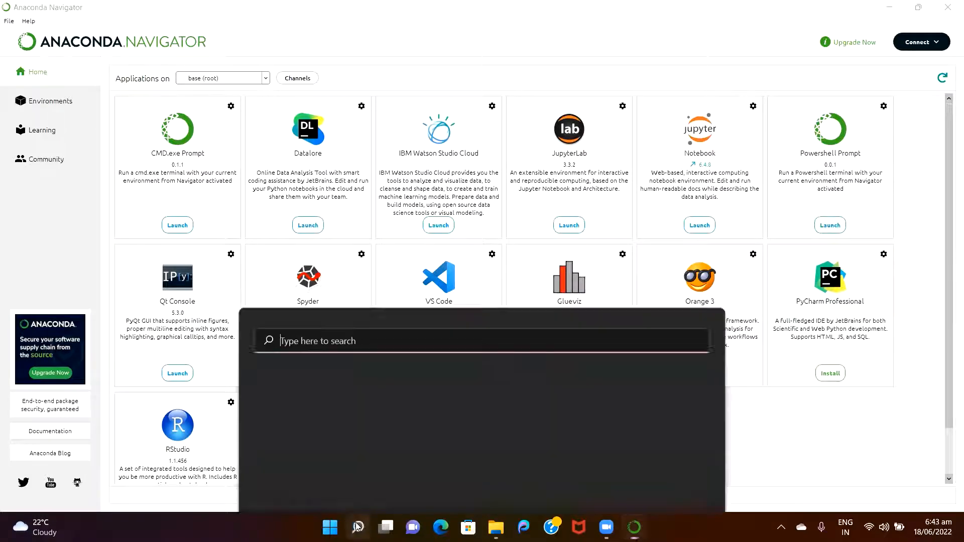
type("sp")
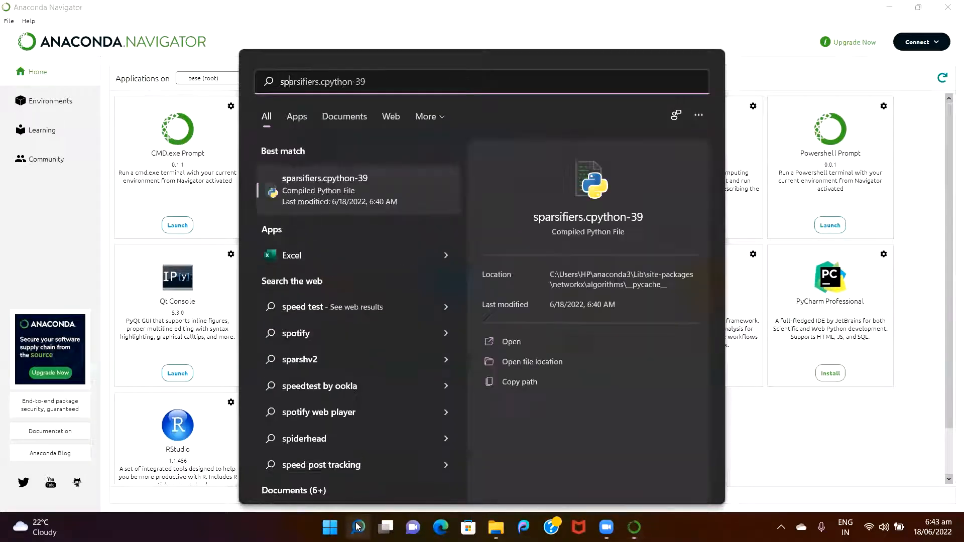
type("yder (anaconda3")
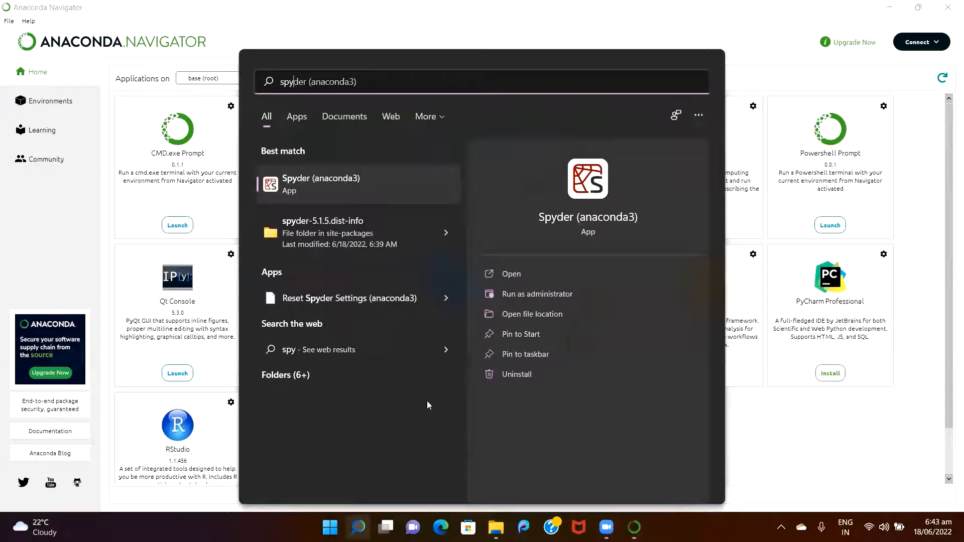
left_click(319, 190)
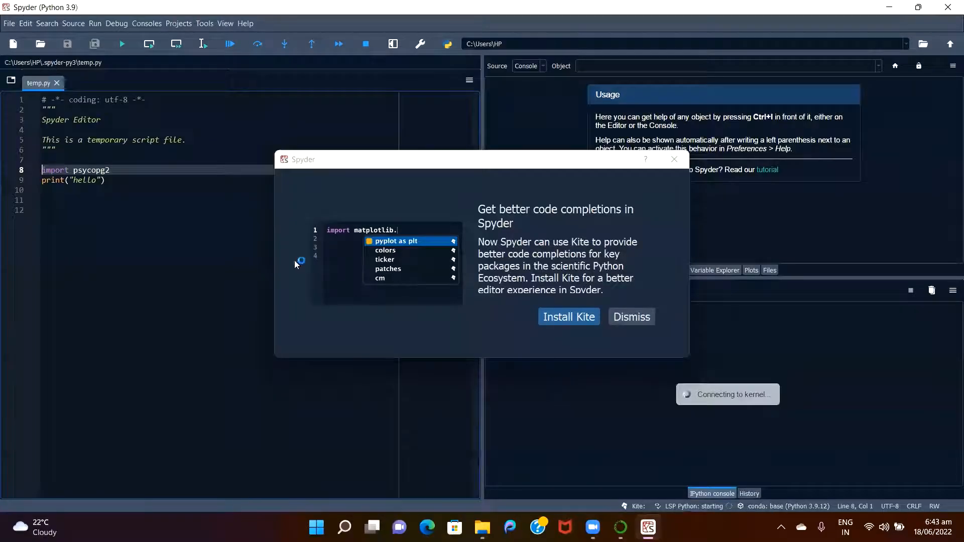
left_click(640, 319)
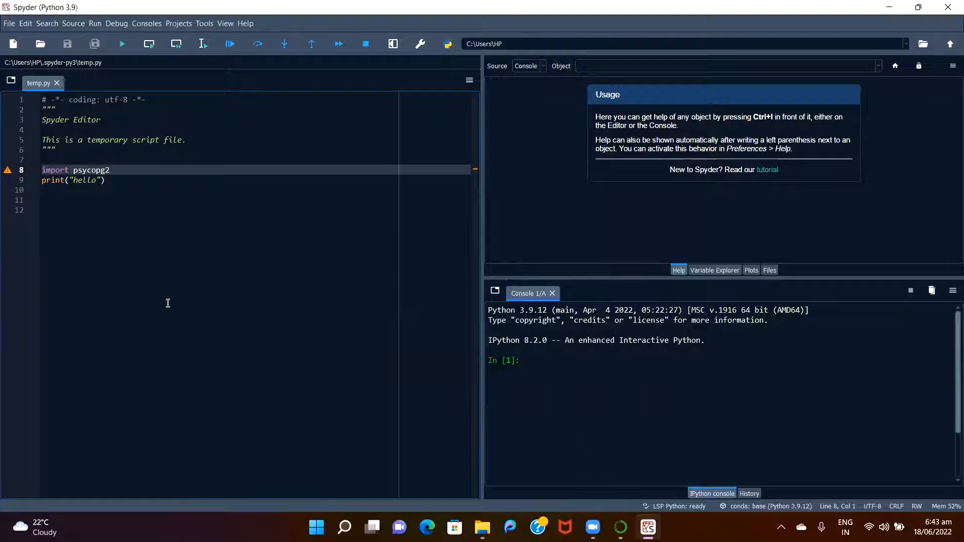
Run only the "import psycopg2" line of temp.py in the console.
left_click(124, 169)
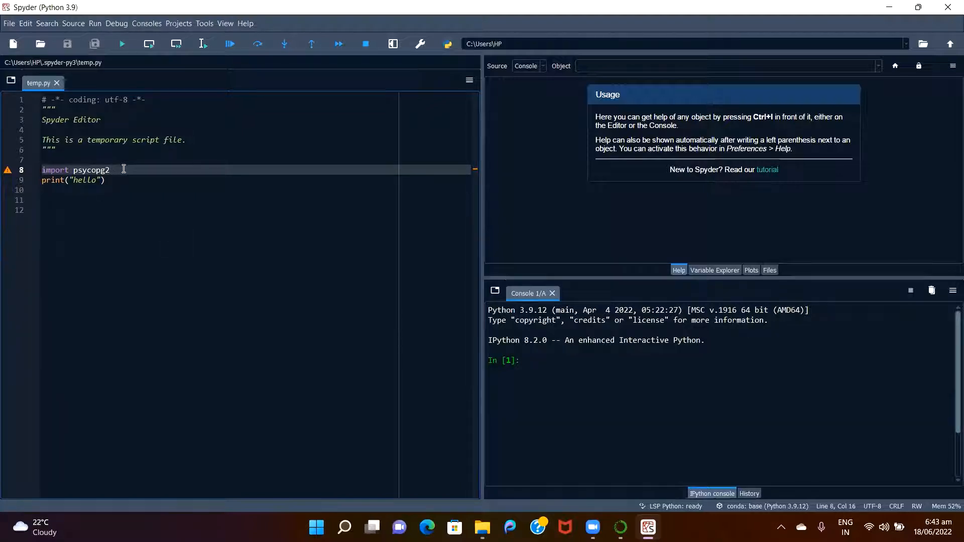
left_click_drag(121, 170, 42, 170)
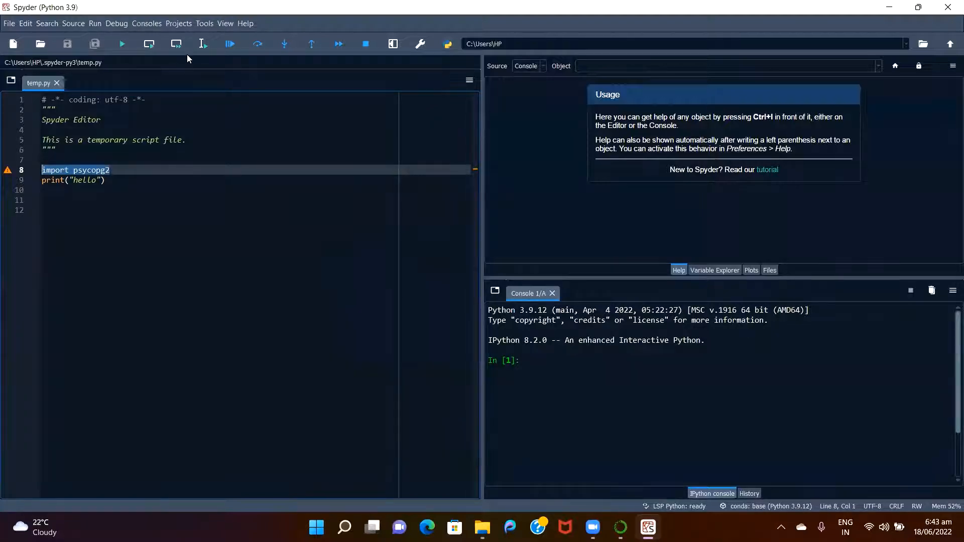
left_click(200, 44)
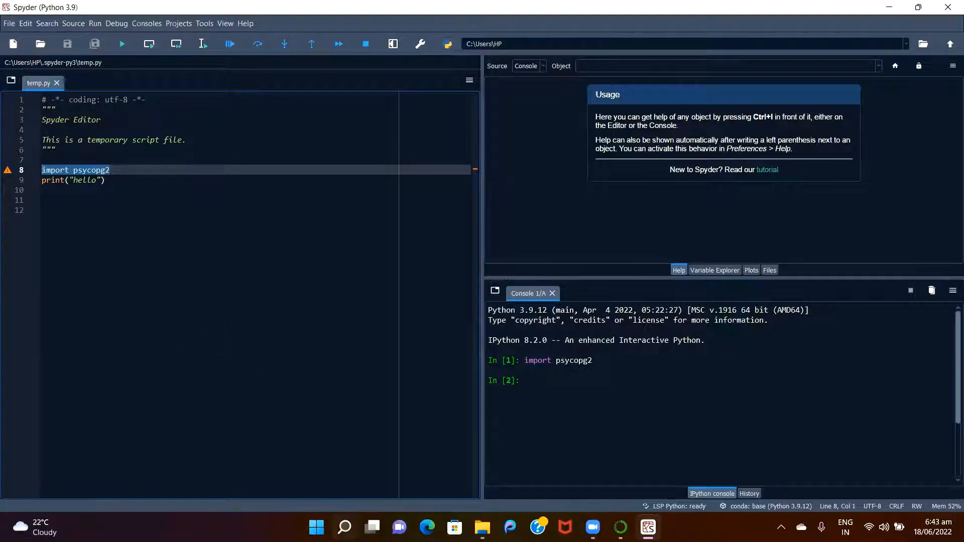
Open Anaconda Prompt (anaconda3) through Windows search, enter "pip install" without running it, and move the window clear of the Spyder code.
left_click(344, 528)
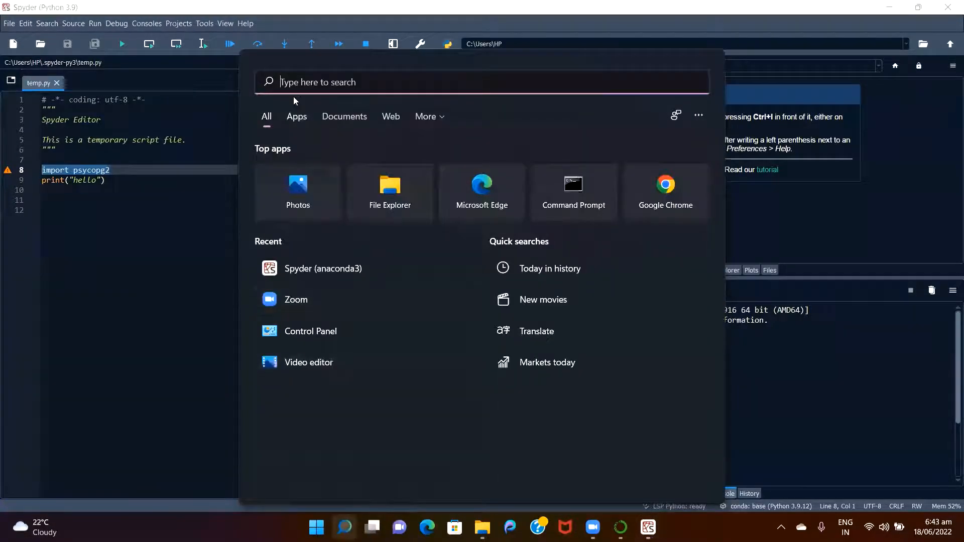
type("anaconda Navigator (anaconda3")
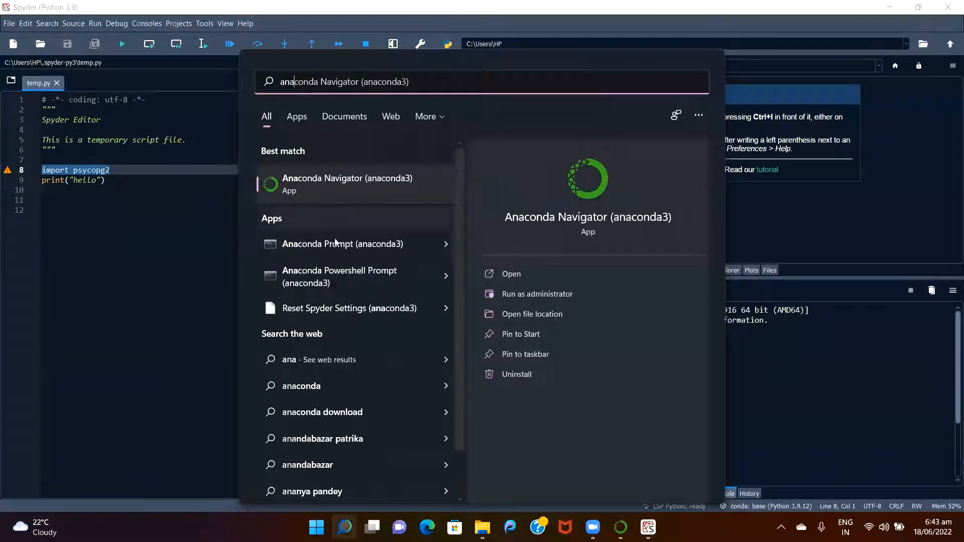
left_click(335, 244)
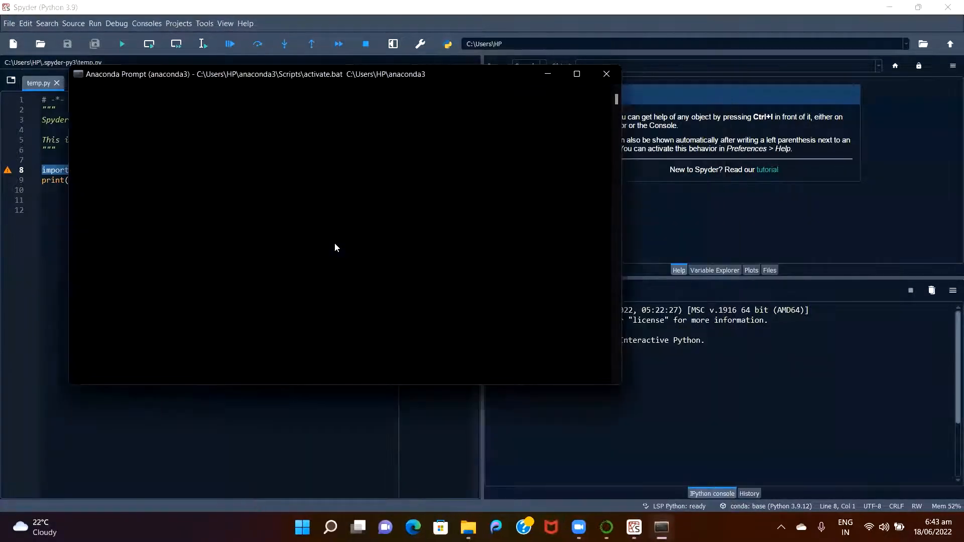
left_click(334, 242)
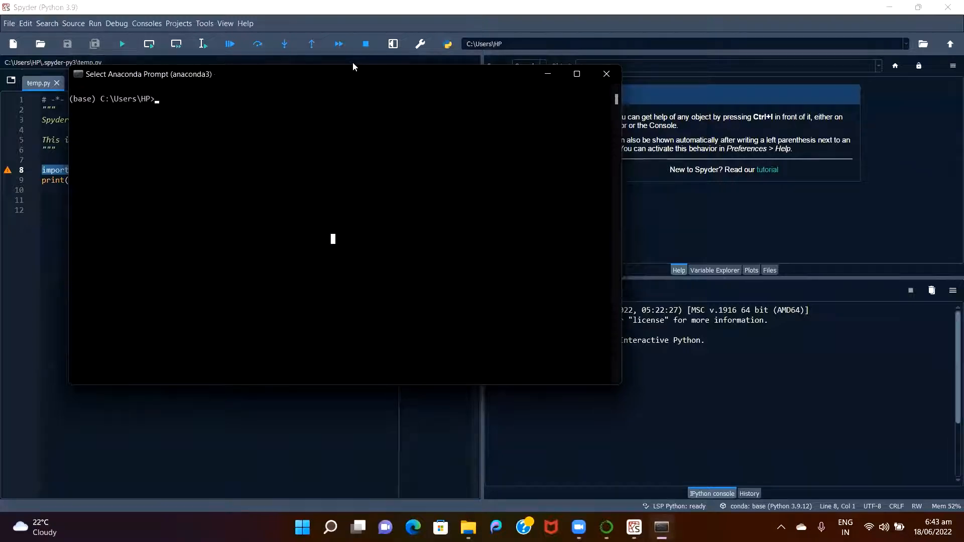
type("pip in")
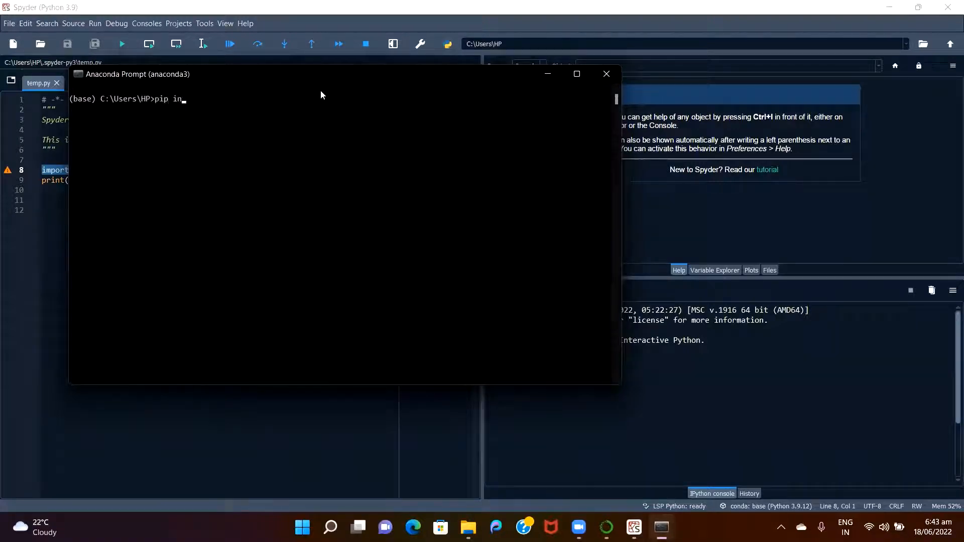
type("stall")
left_click_drag(327, 83, 567, 39)
left_click_drag(511, 150, 481, 227)
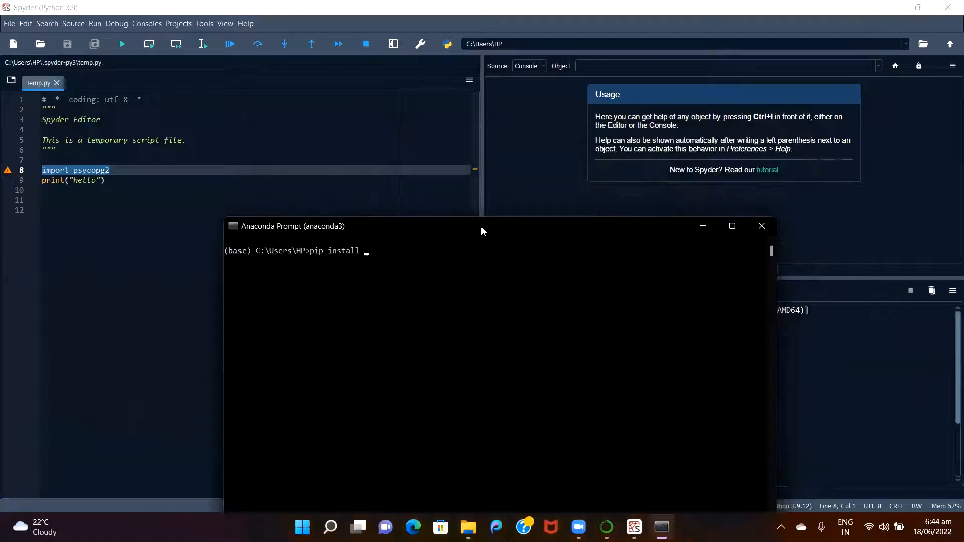
Return to Spyder, add "import boto3" below the psycopg2 import in temp.py, and run only that line.
left_click(220, 191)
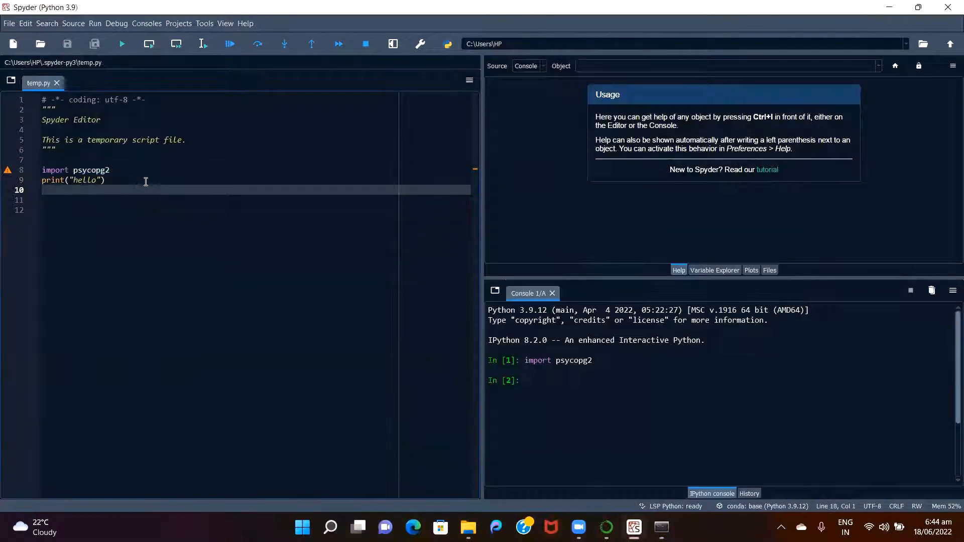
left_click(119, 172)
key("Return")
type("i")
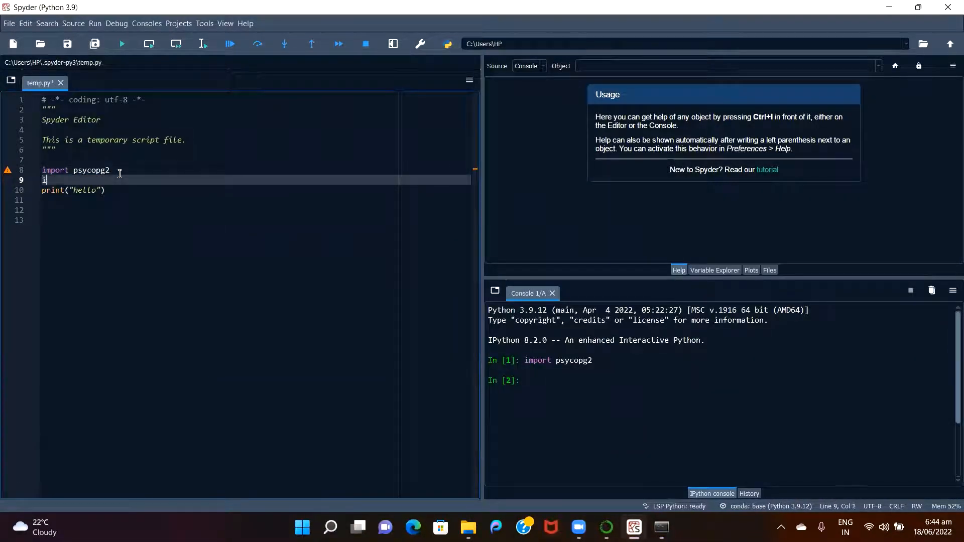
type("mport boto3")
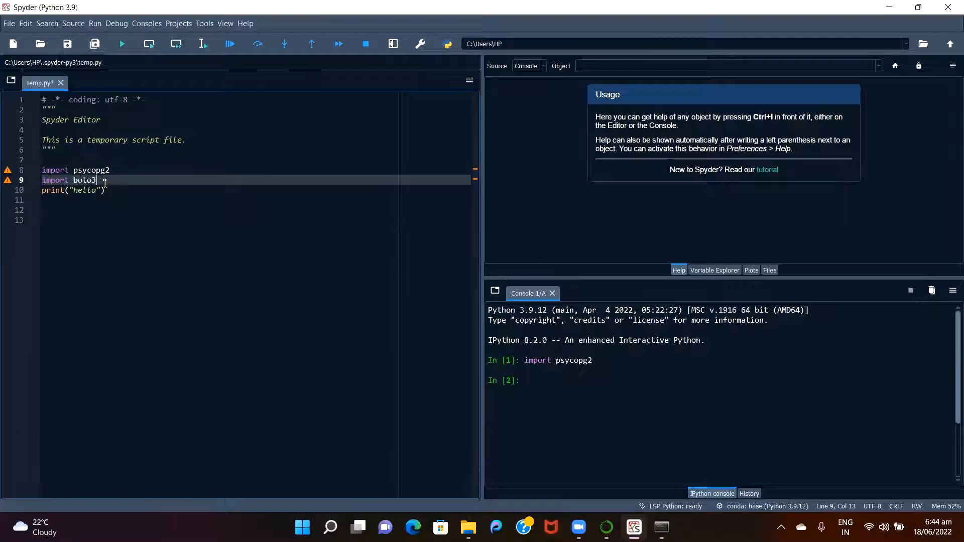
left_click_drag(97, 181, 39, 178)
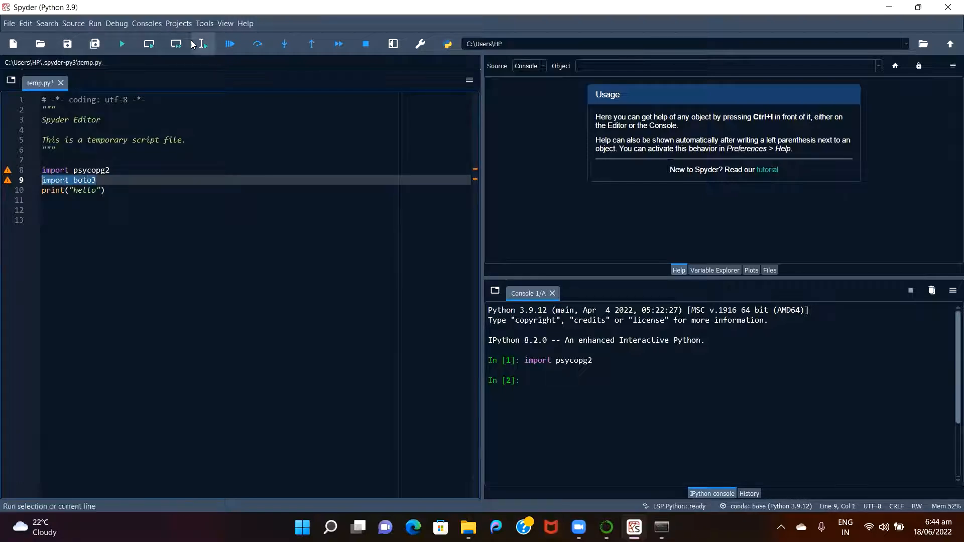
left_click(201, 44)
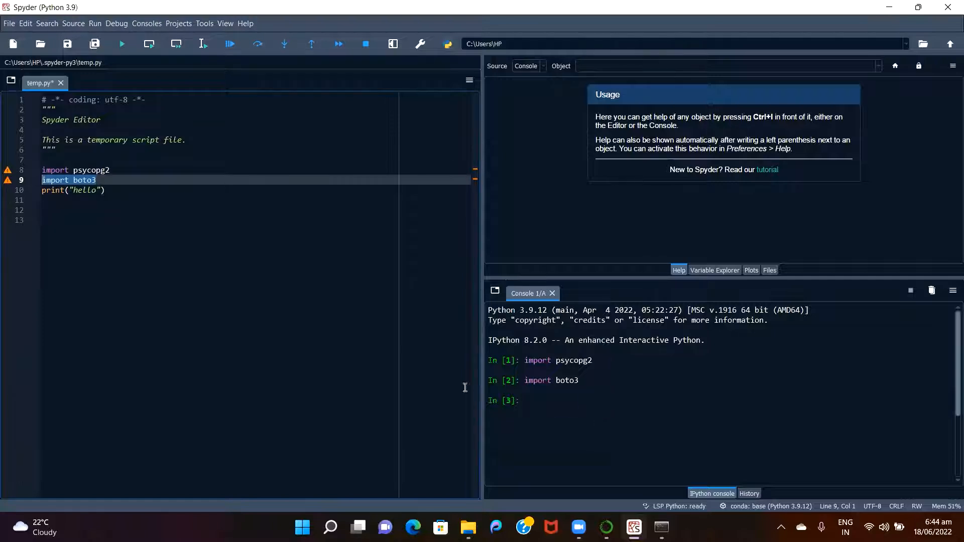
Add "import streamlit" on line 11 of temp.py, after a blank line below the boto3 import, and run only that line.
left_click(107, 189)
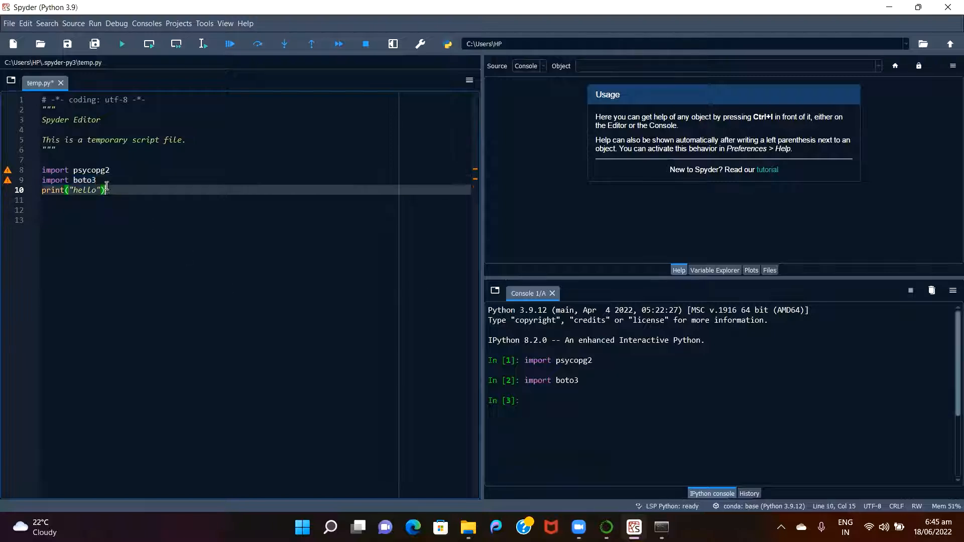
left_click(100, 178)
key("Return")
key("Return")
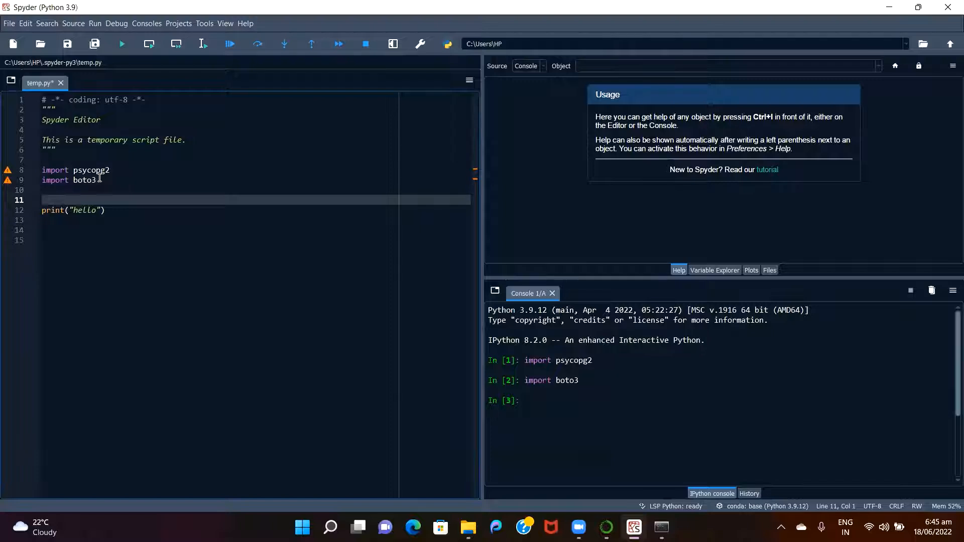
type("import streamli")
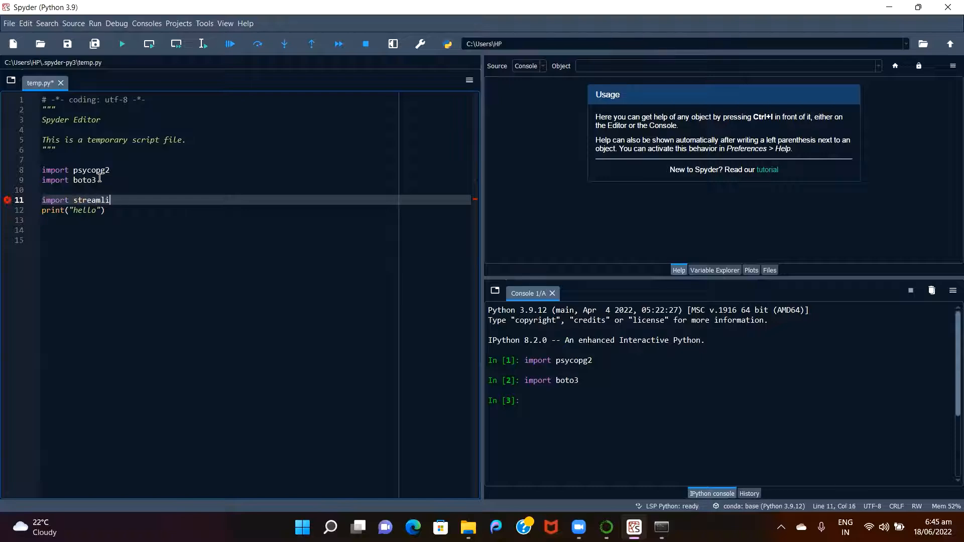
type("t")
key("shift+Home")
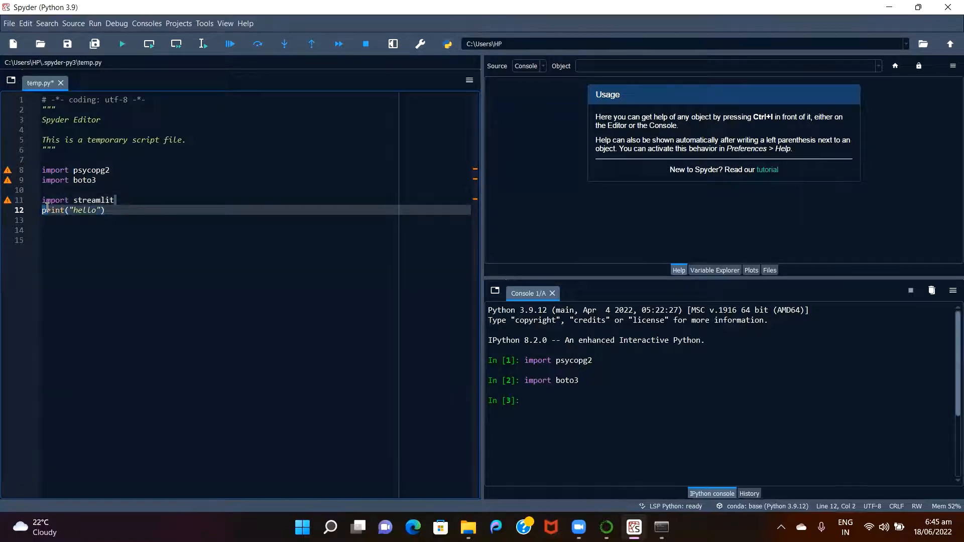
left_click(200, 44)
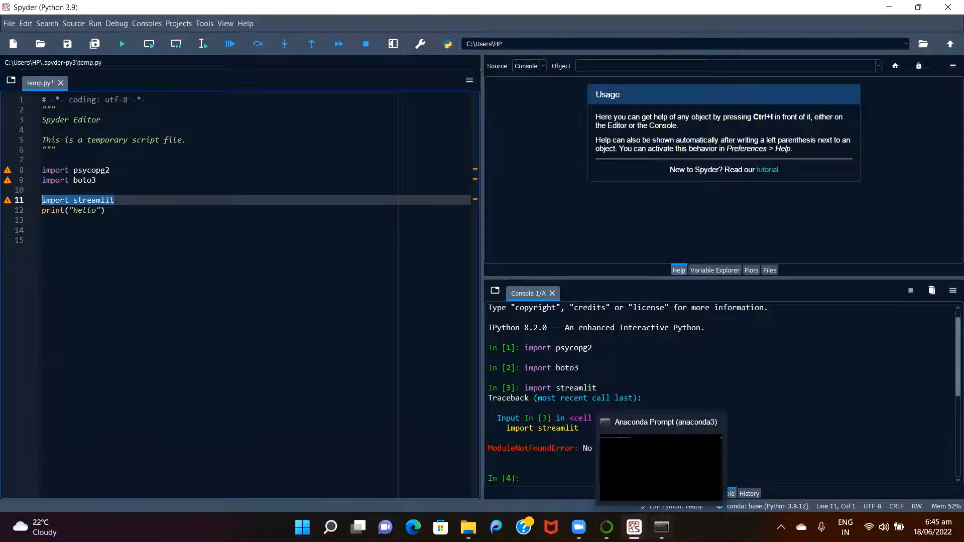
Switch to Anaconda Prompt, complete and run "pip install streamlit", move the window up, and recall the command without running it.
left_click(662, 528)
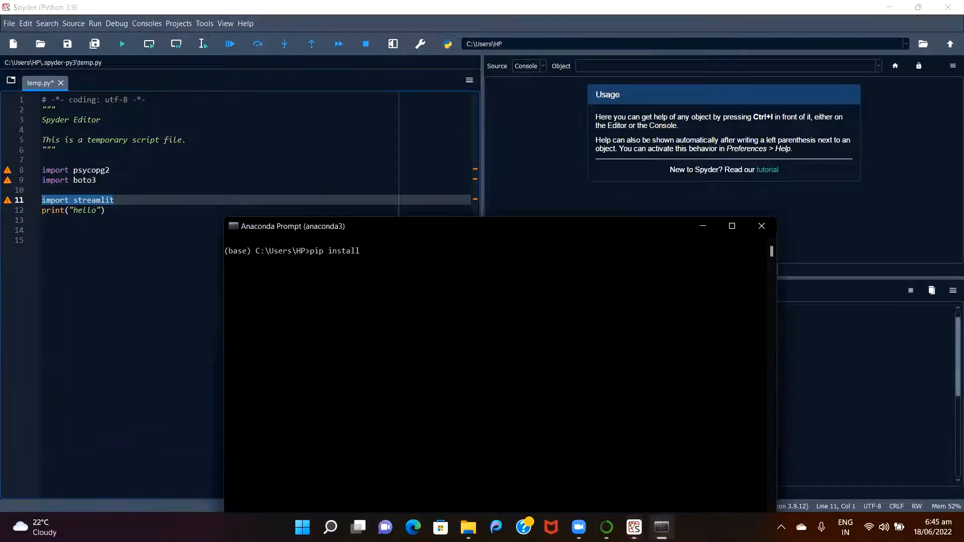
left_click(376, 251)
type("streamlit")
key("Return")
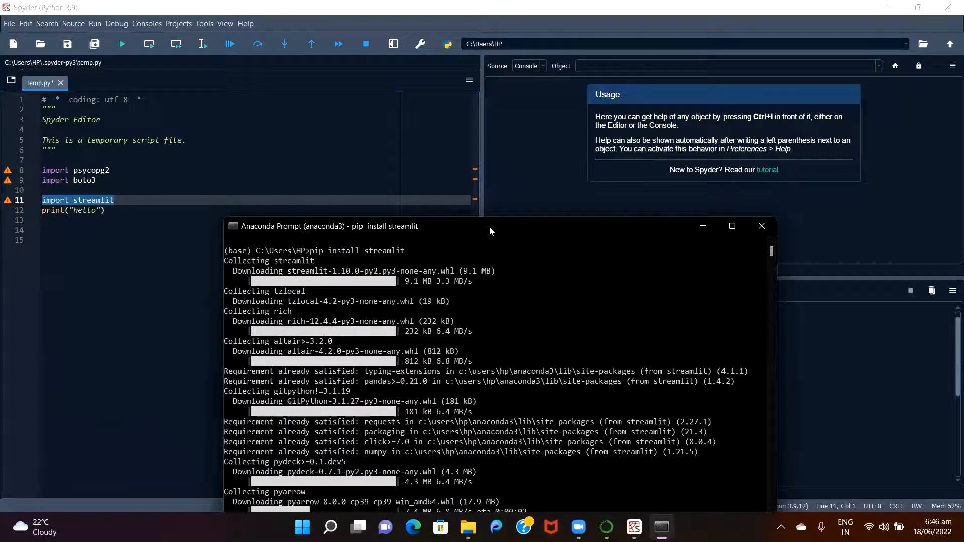
left_click_drag(489, 227, 519, 102)
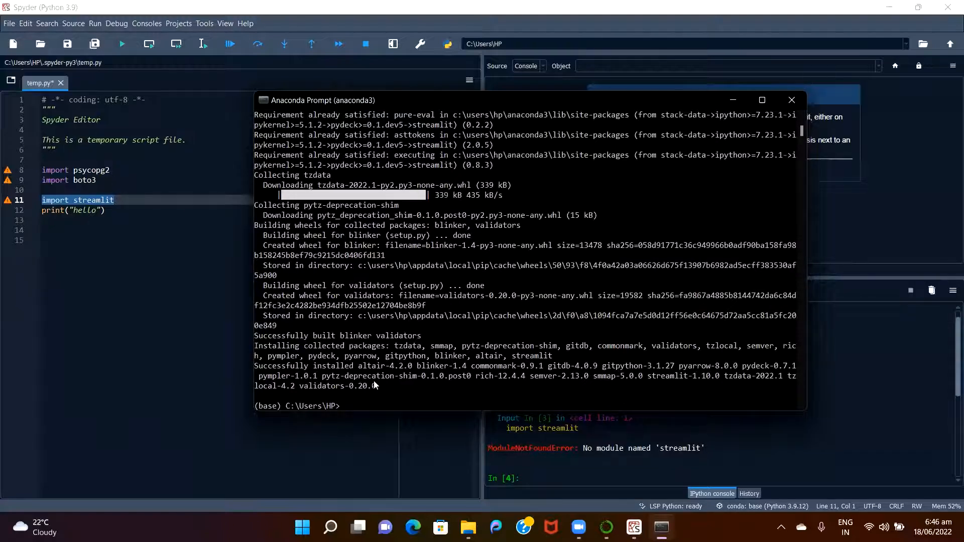
key("Up")
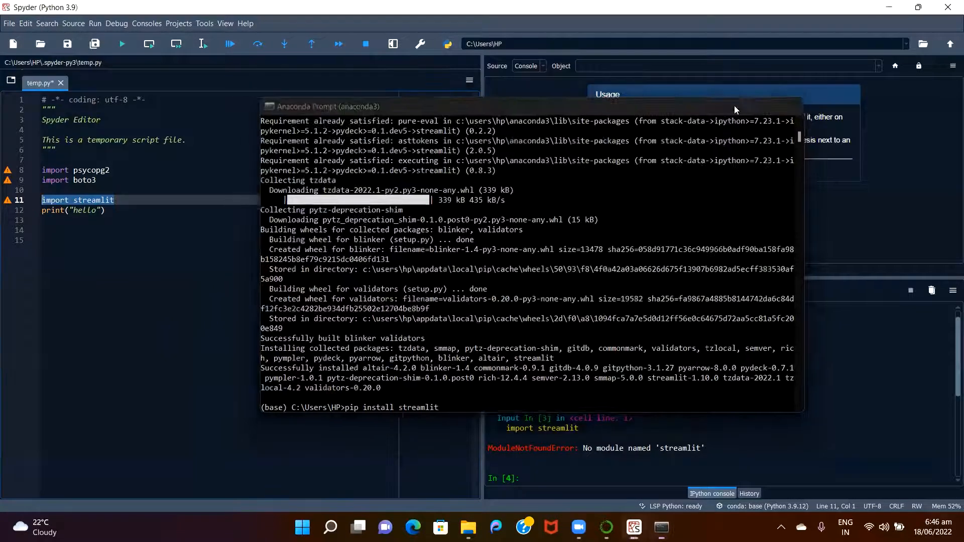
Minimize Anaconda Prompt and run the "import streamlit" line of temp.py again in Spyder.
left_click(733, 101)
left_click(116, 200)
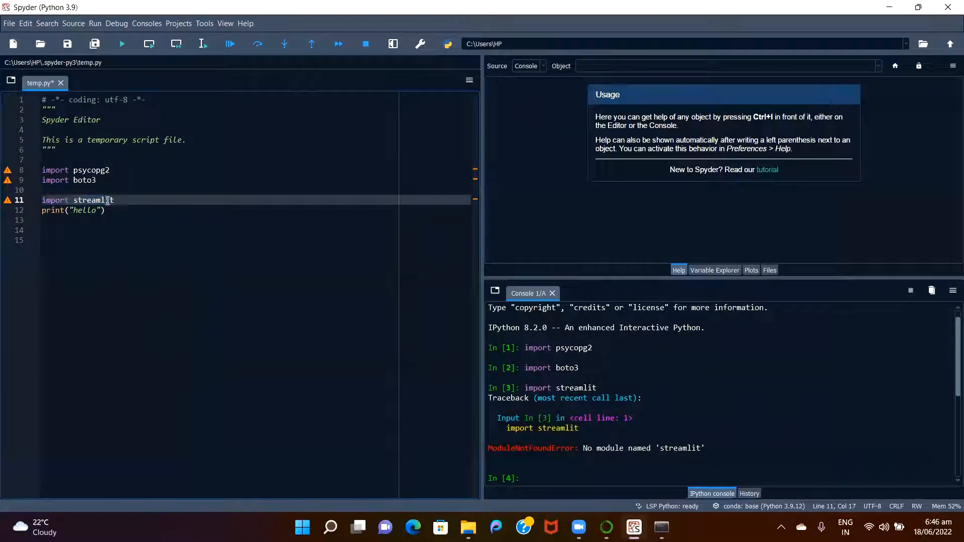
left_click_drag(116, 200, 37, 200)
left_click(203, 43)
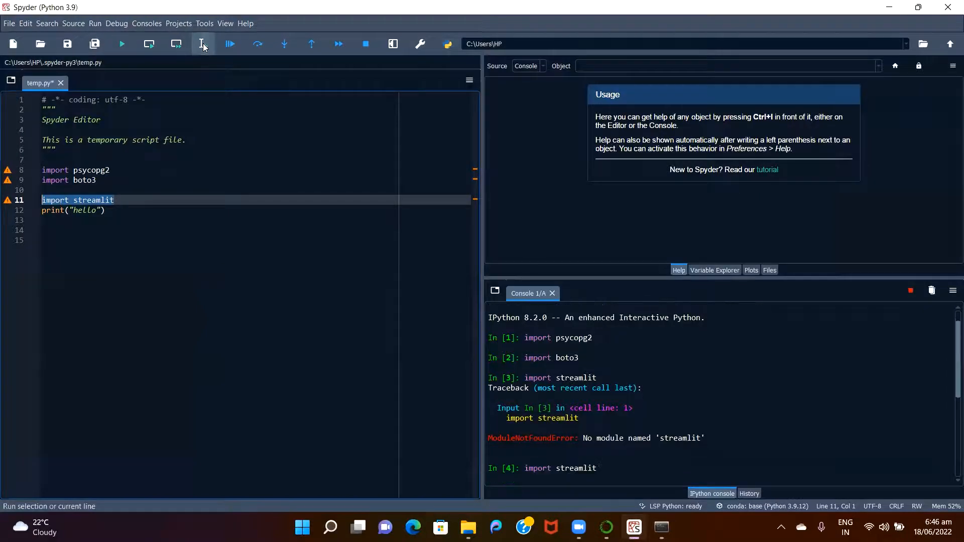